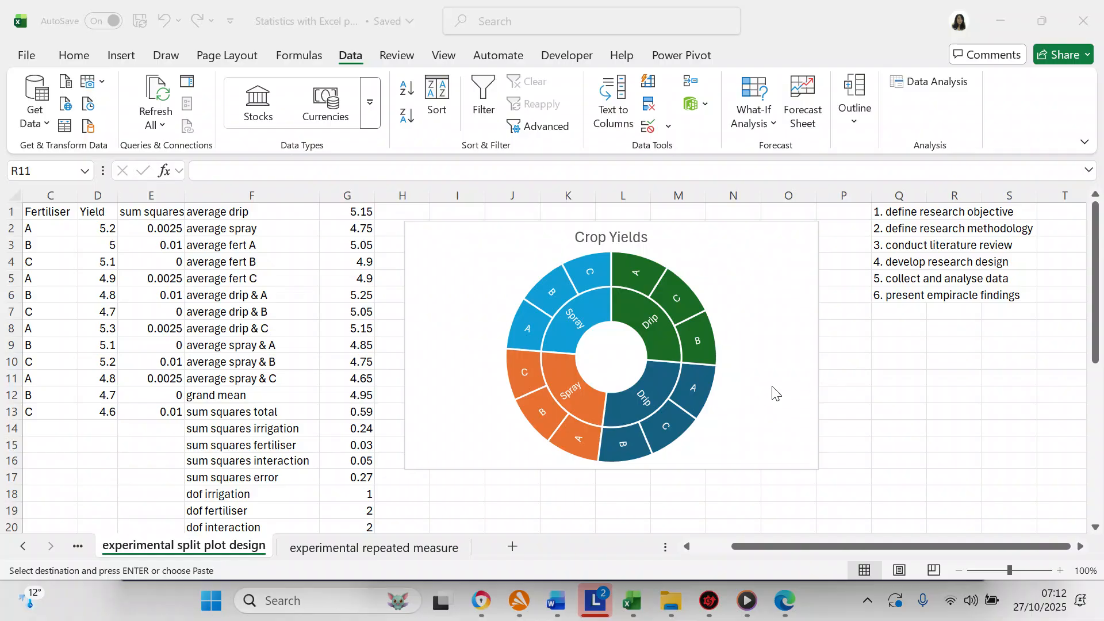
Examine the AVERAGEIFS formulas in G1:G5 for the drip, spray and fertiliser A, B and C average yields
click(690, 546)
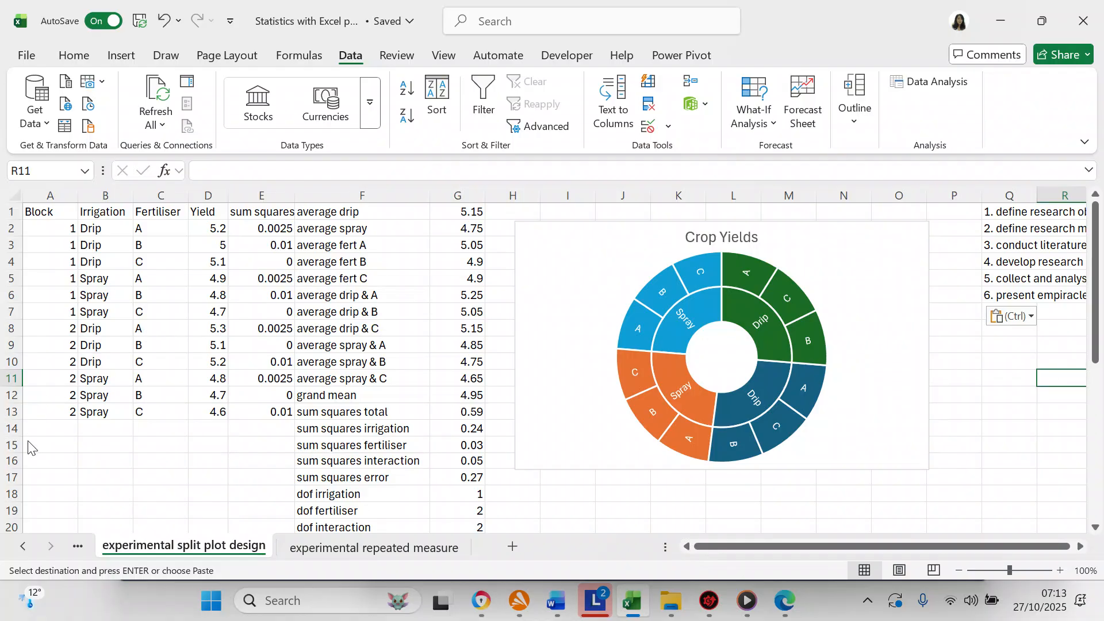
click(459, 210)
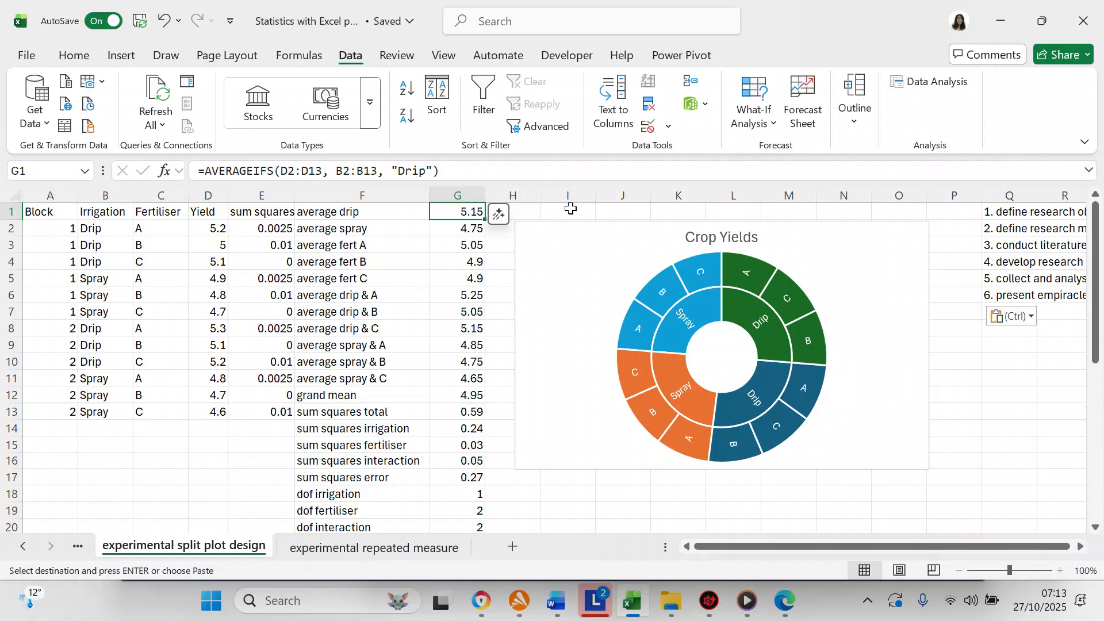
key(Down)
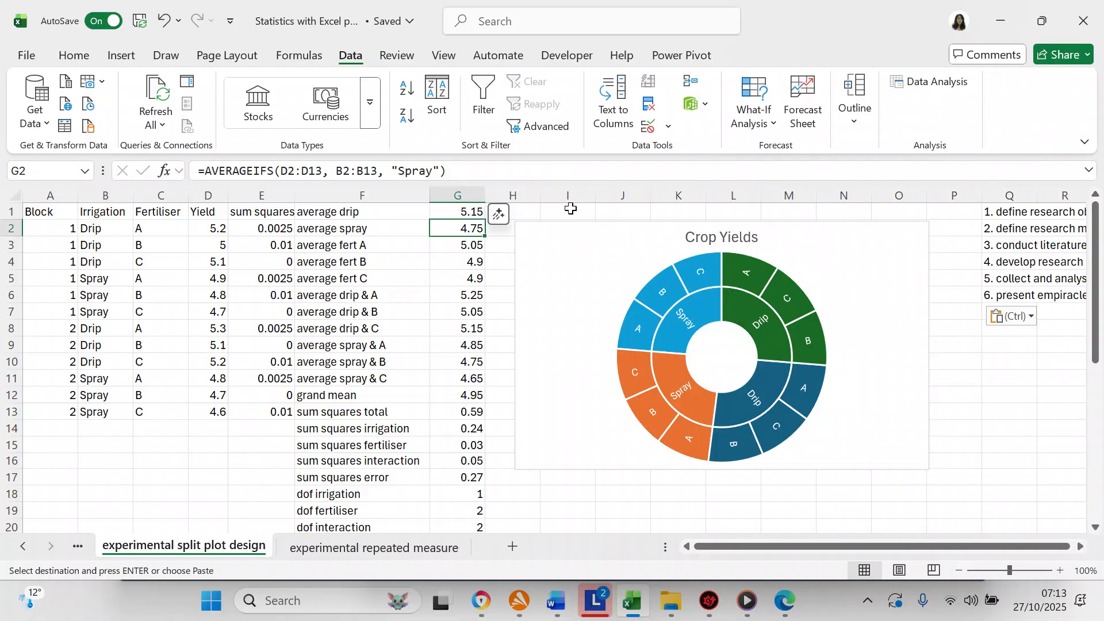
key(Down)
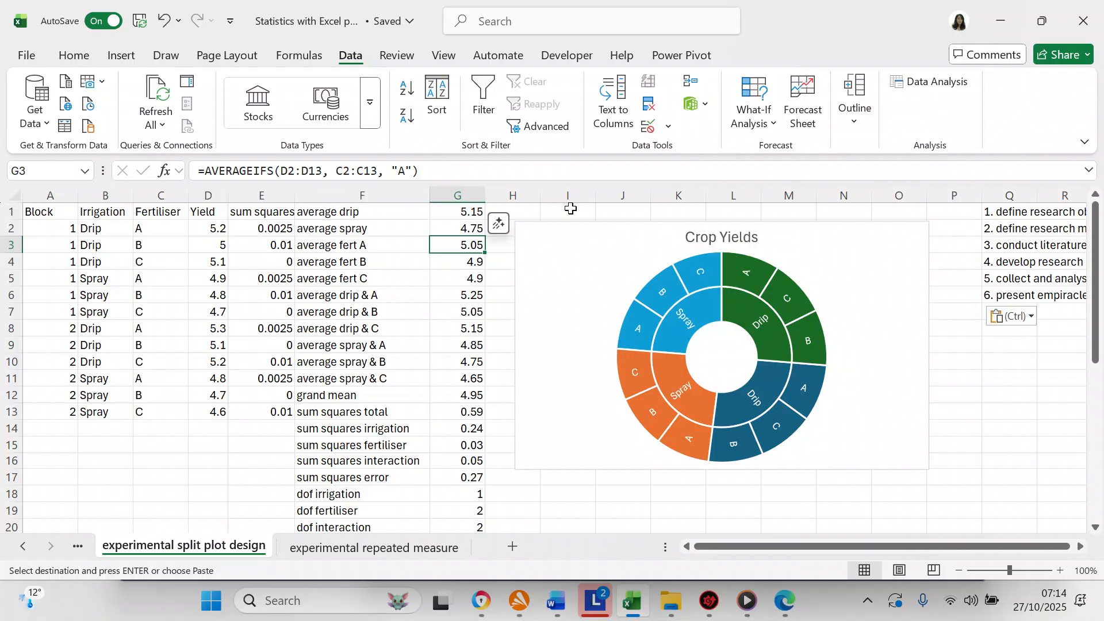
key(Down)
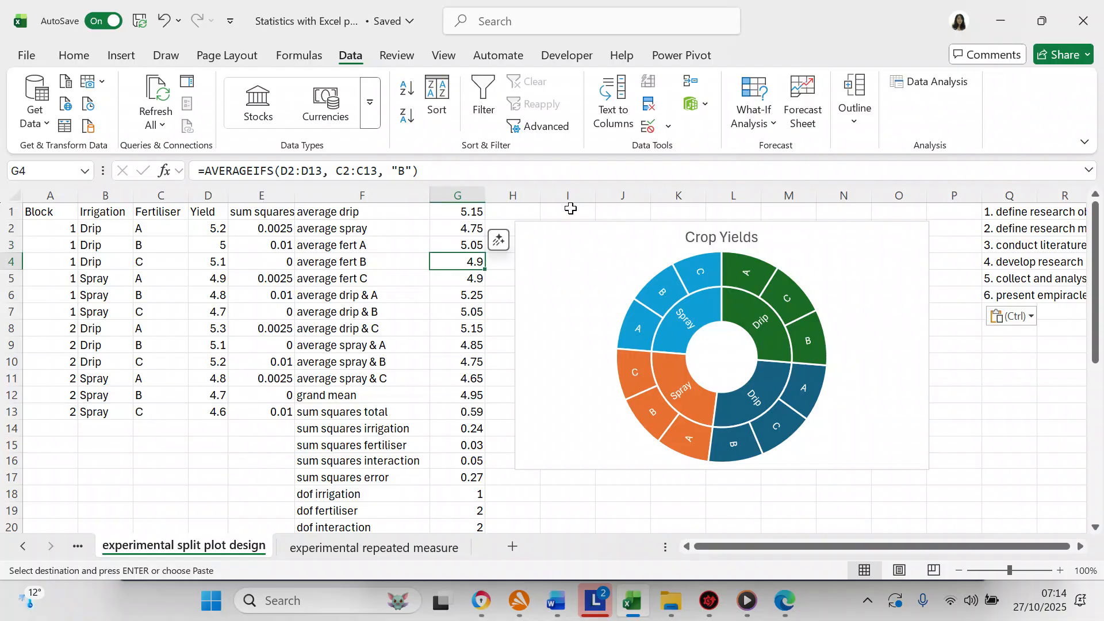
key(Down)
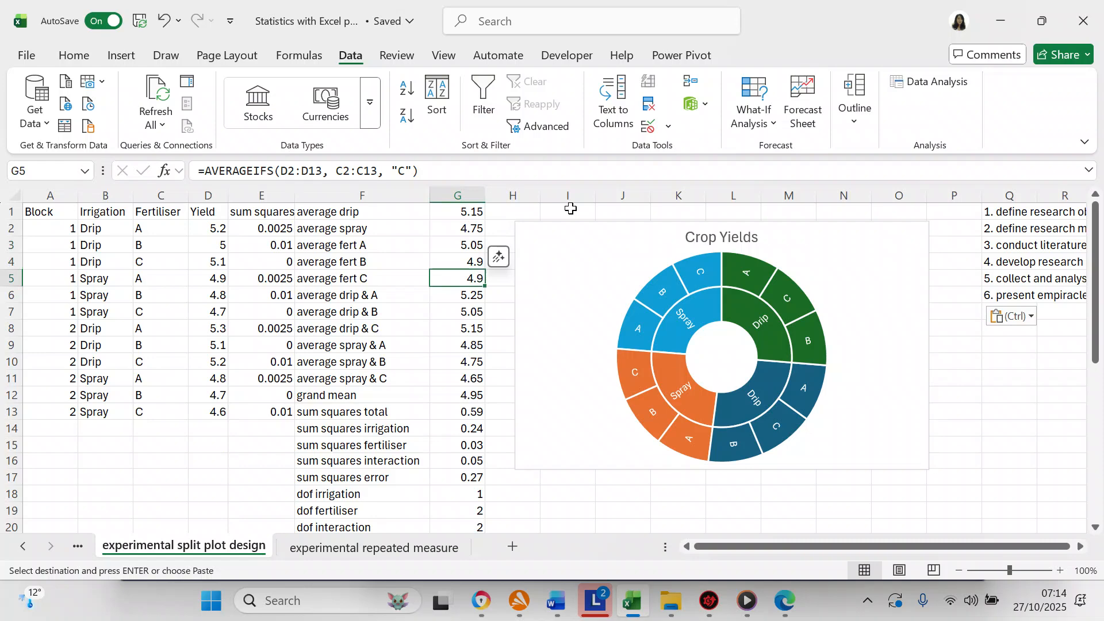
key(Up)
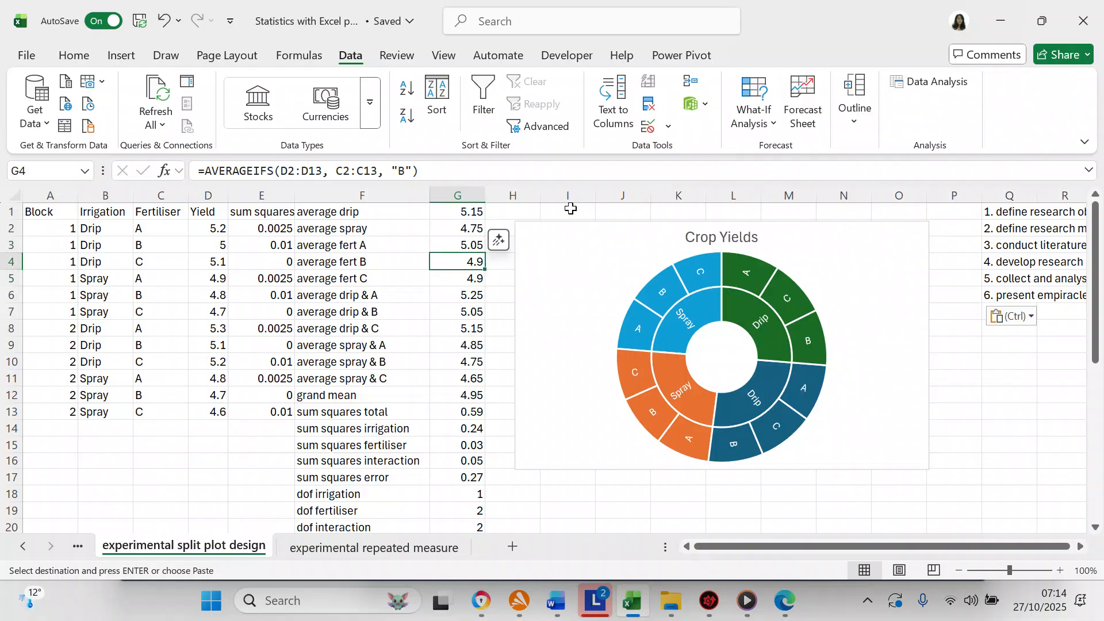
key(Down)
Review the two-criteria AVERAGEIFS formulas in G6:G11 for each irrigation and fertiliser combination
key(Down)
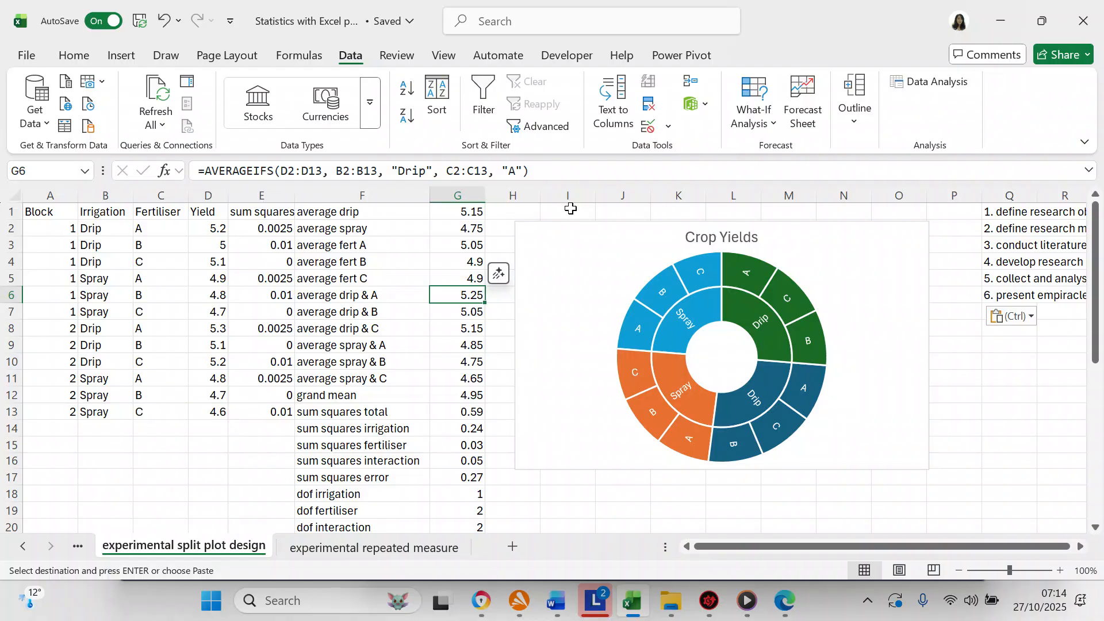
key(Down)
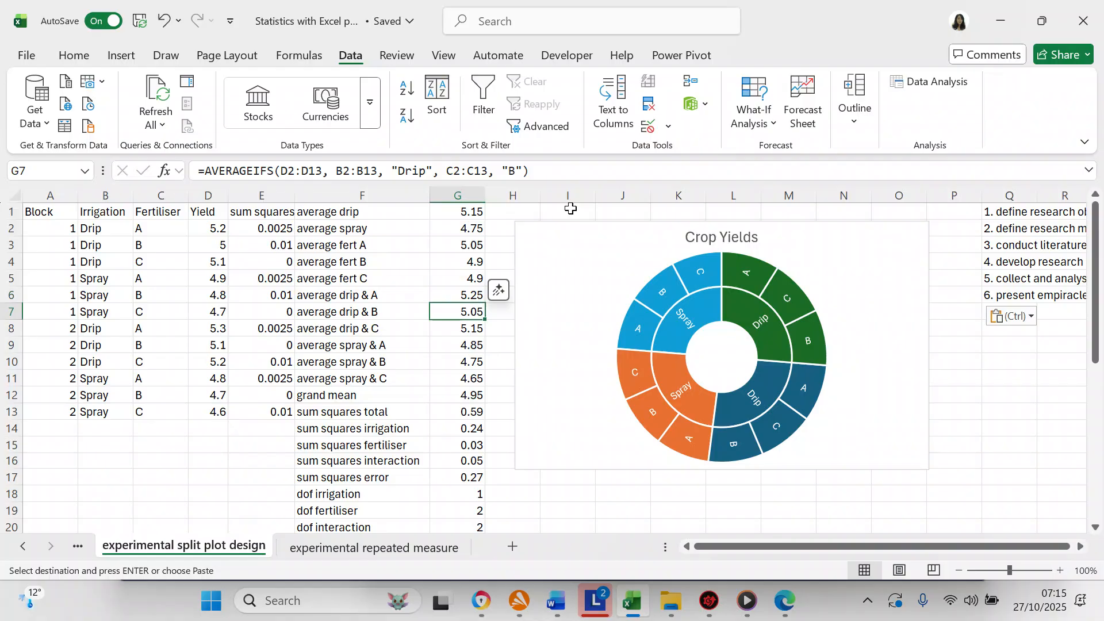
key(Down)
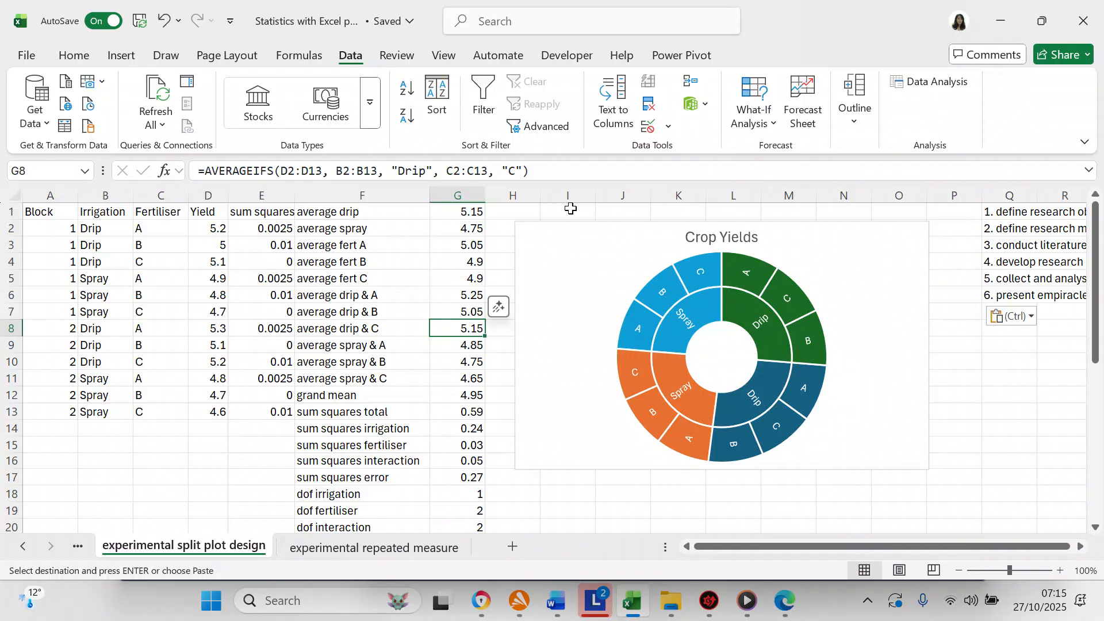
key(Down)
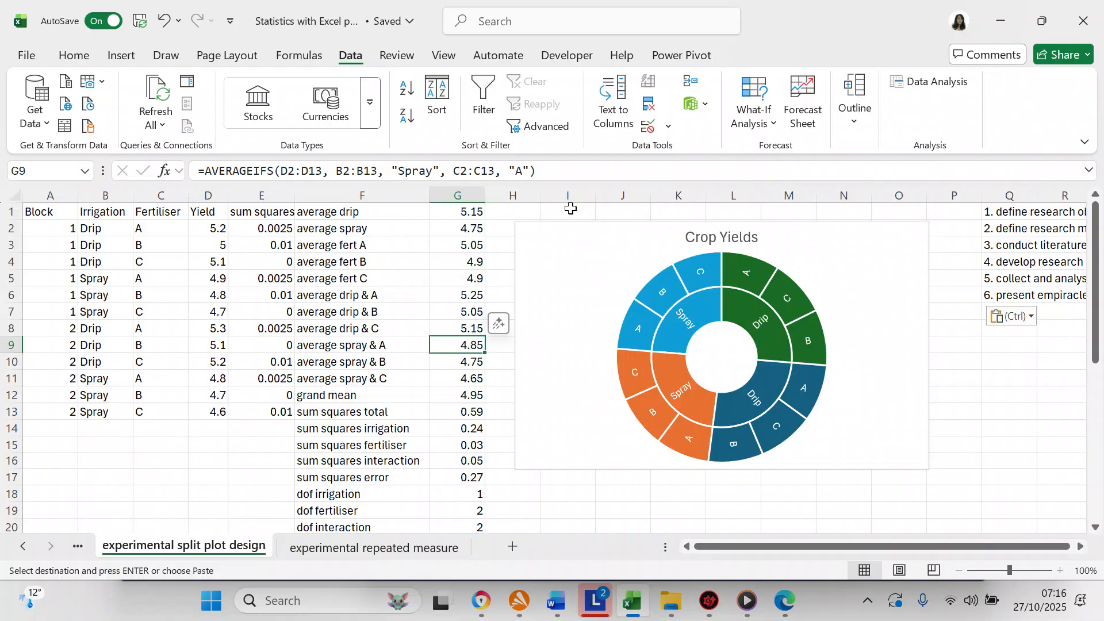
key(Down)
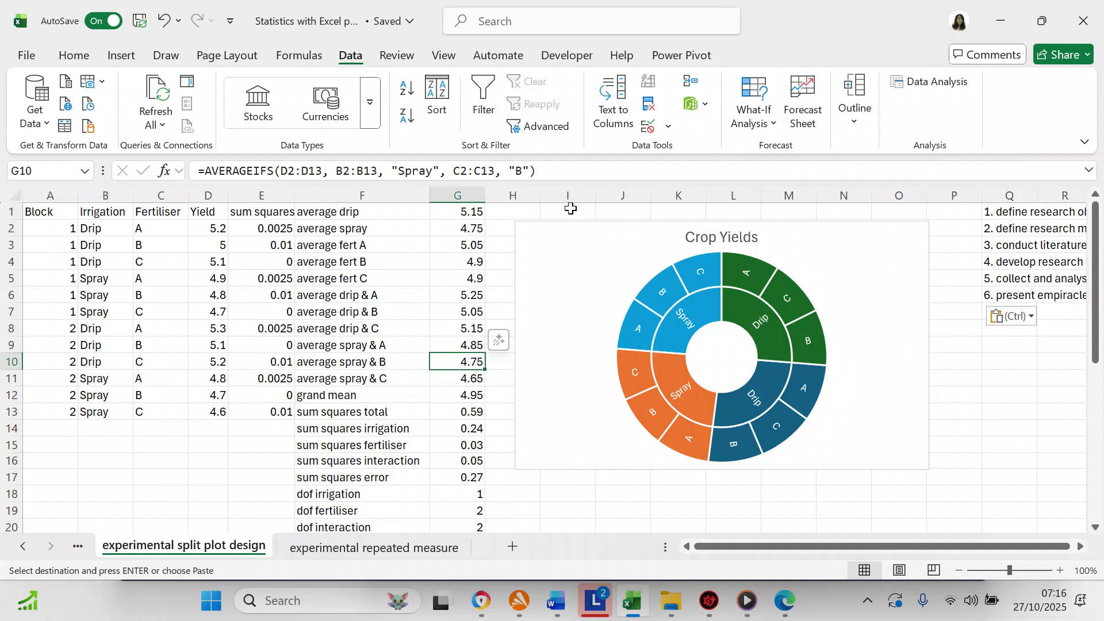
key(Down)
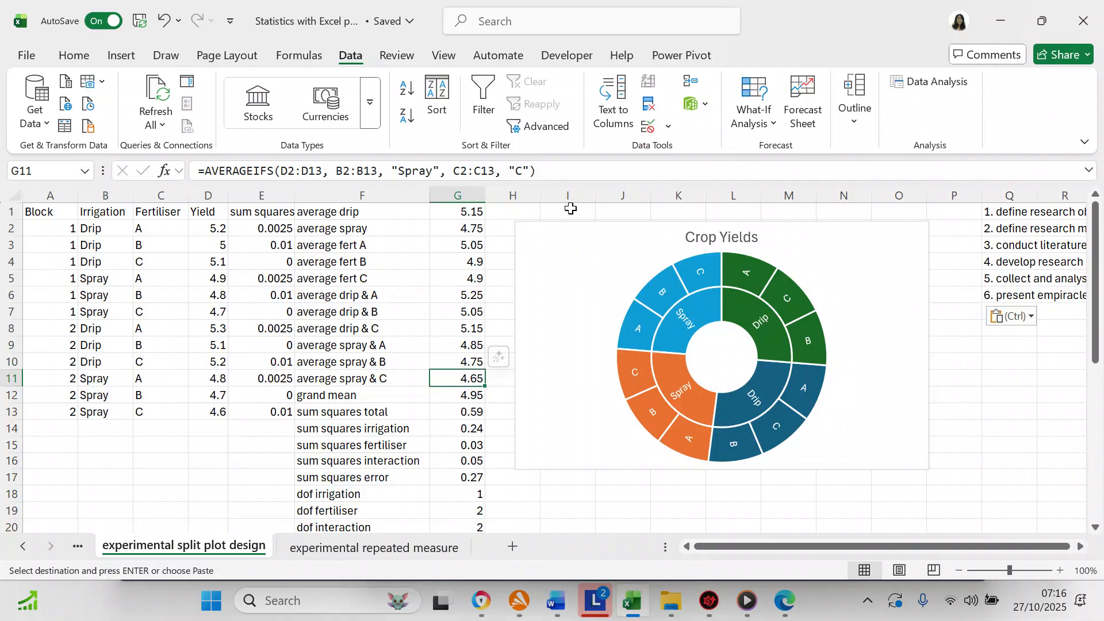
Inspect the grand mean formula in G12 and the total, irrigation, fertiliser, interaction and error sum of squares formulas in G13:G17
key(Down)
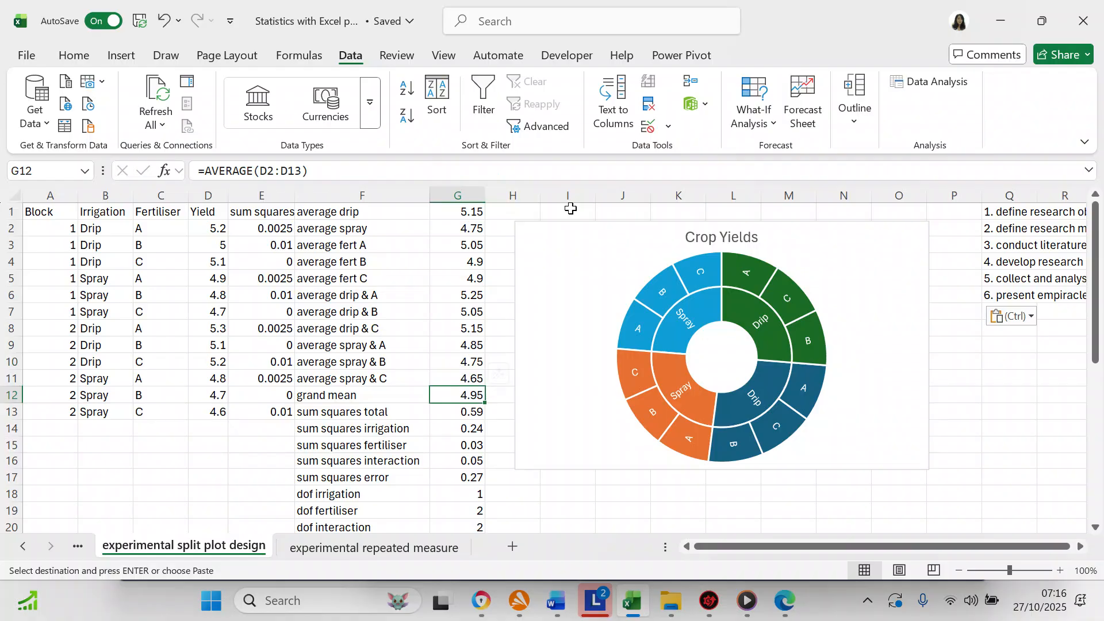
key(Down)
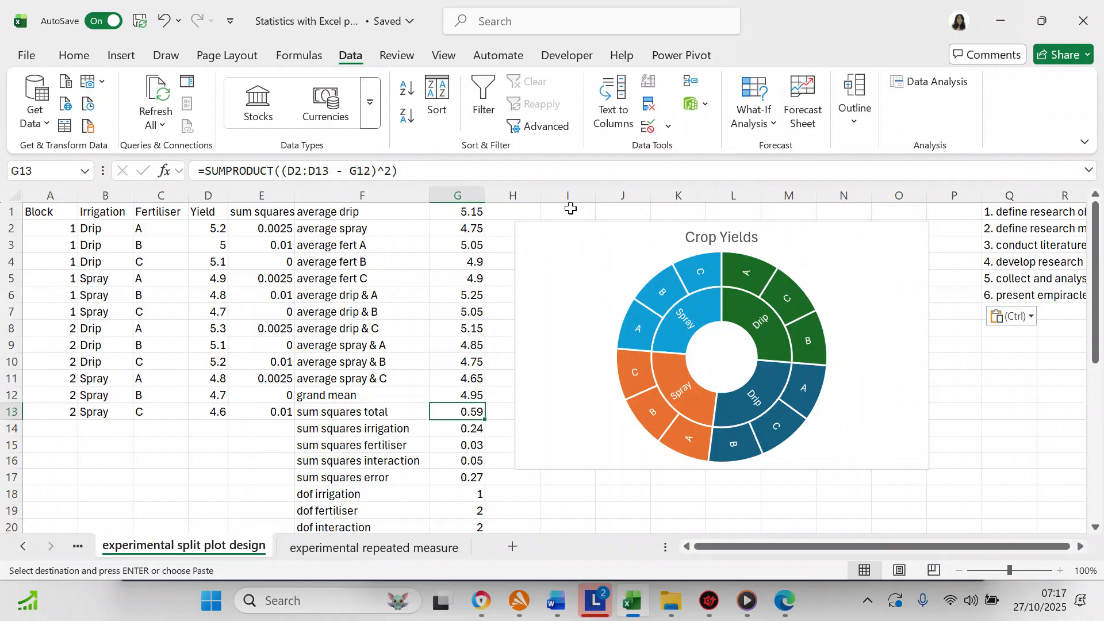
key(Down)
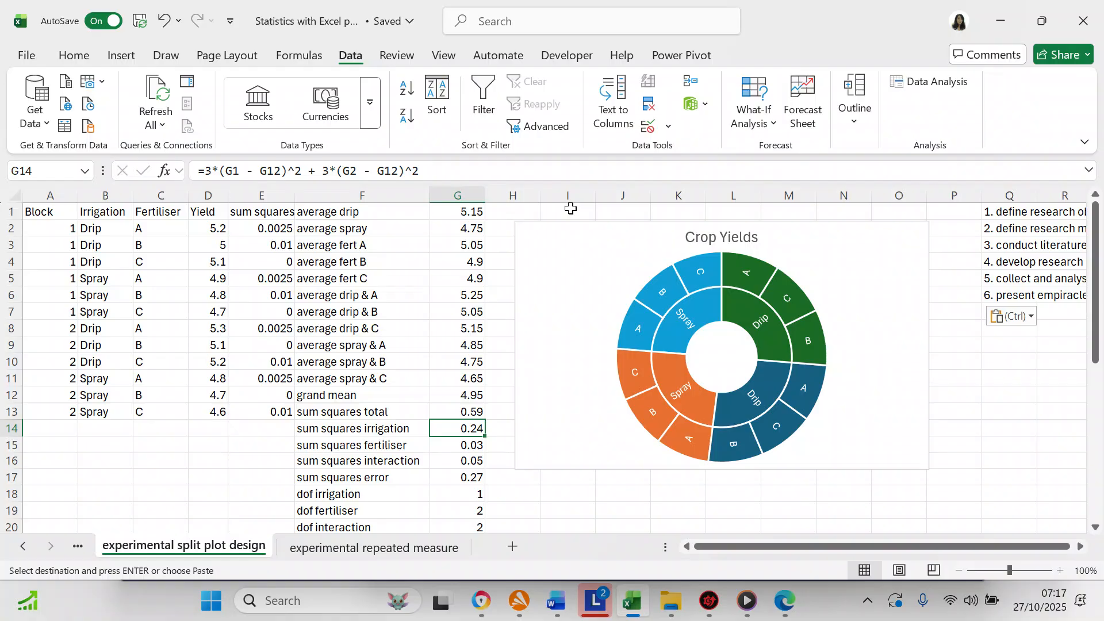
key(Down)
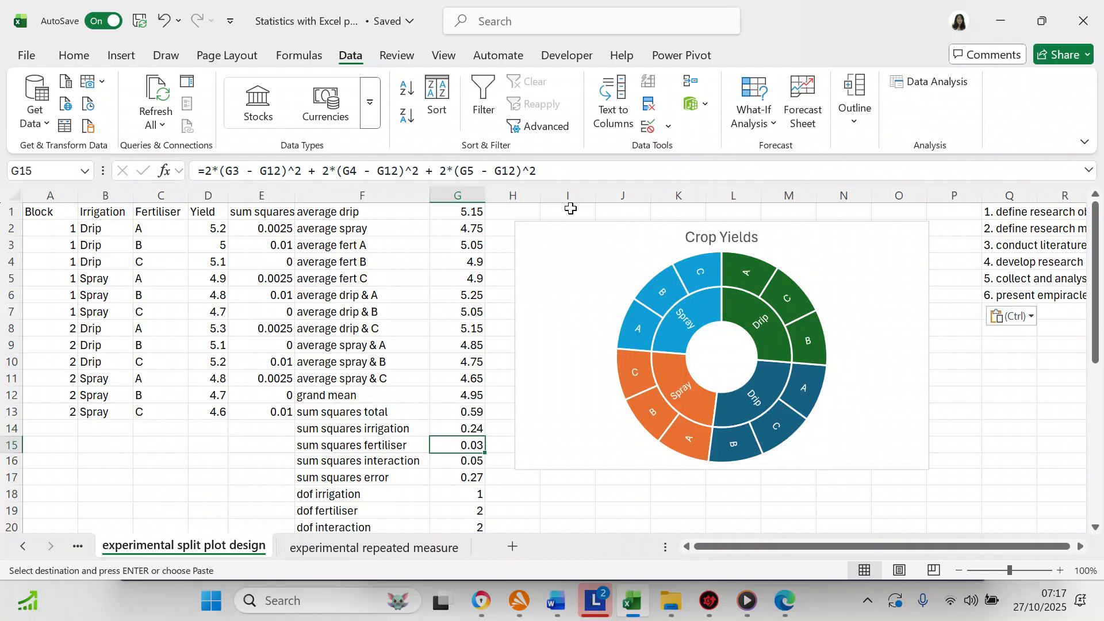
key(Down)
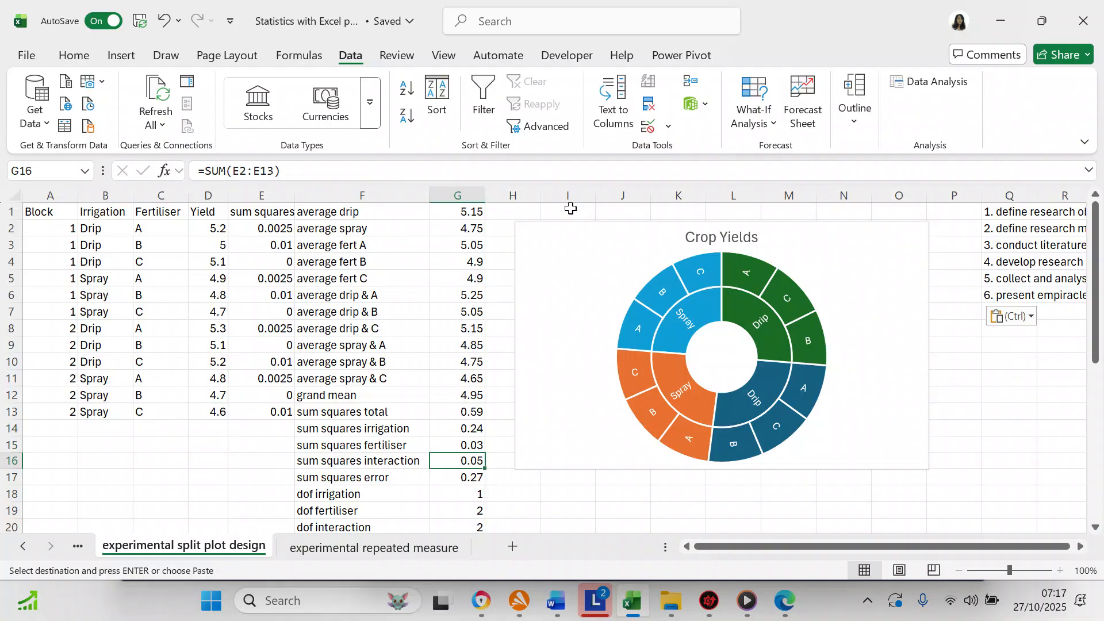
key(Down)
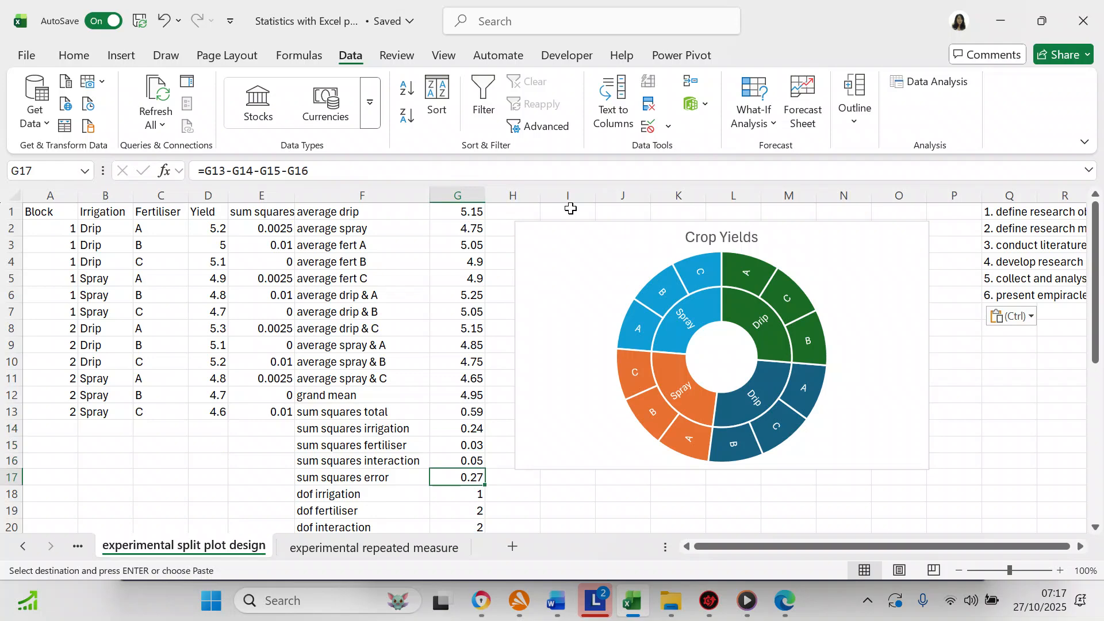
Check the degrees of freedom formulas in G18:G22 for irrigation, fertiliser, interaction, error and total
key(Down)
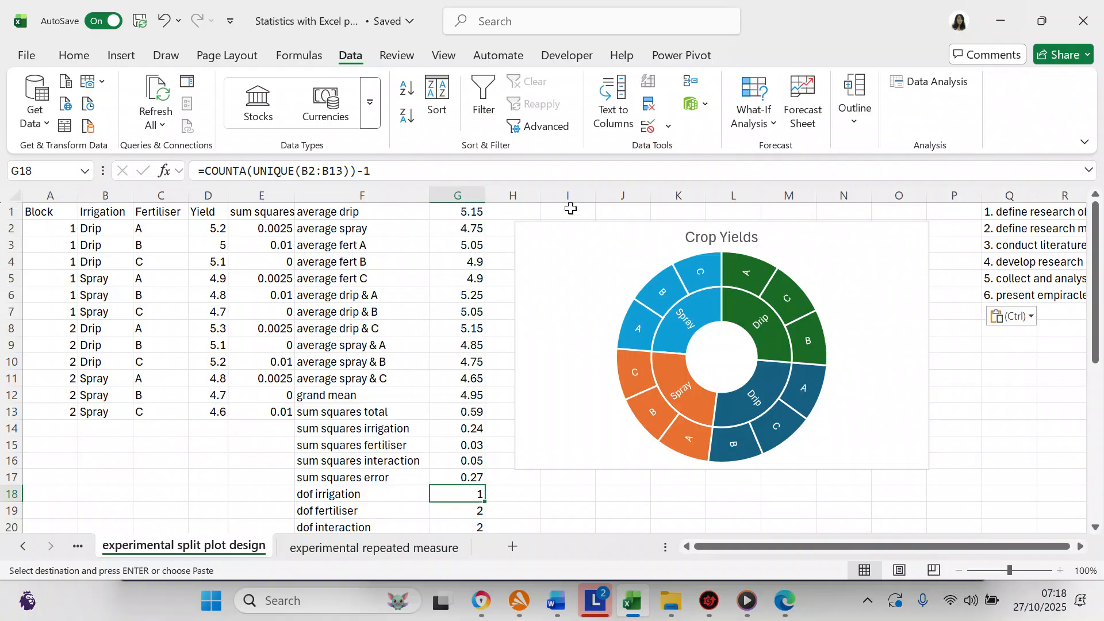
key(Down)
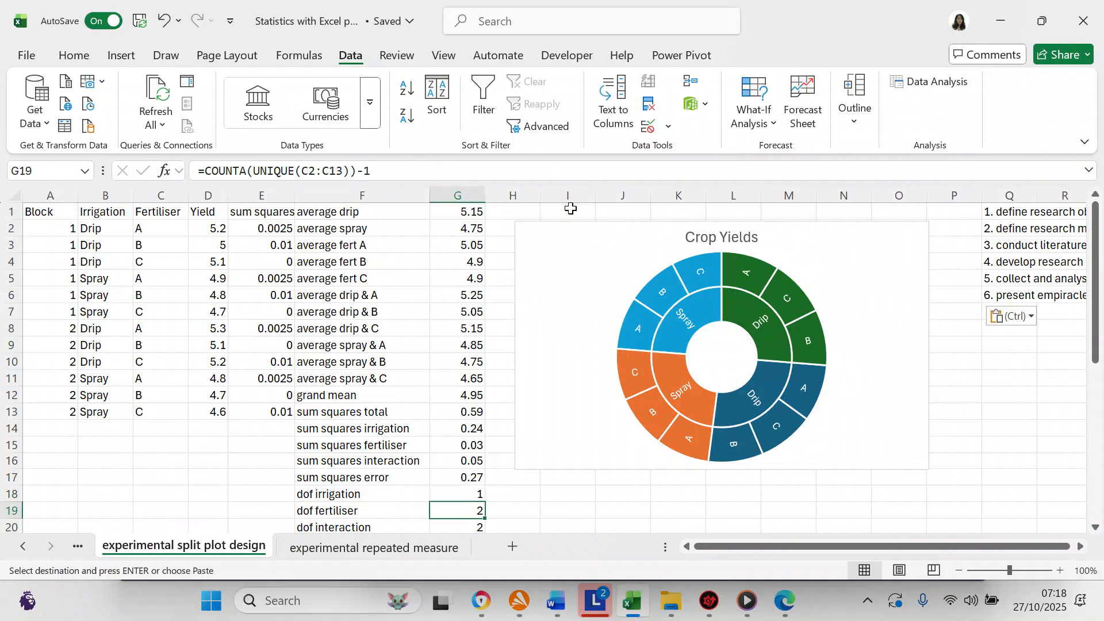
key(Down)
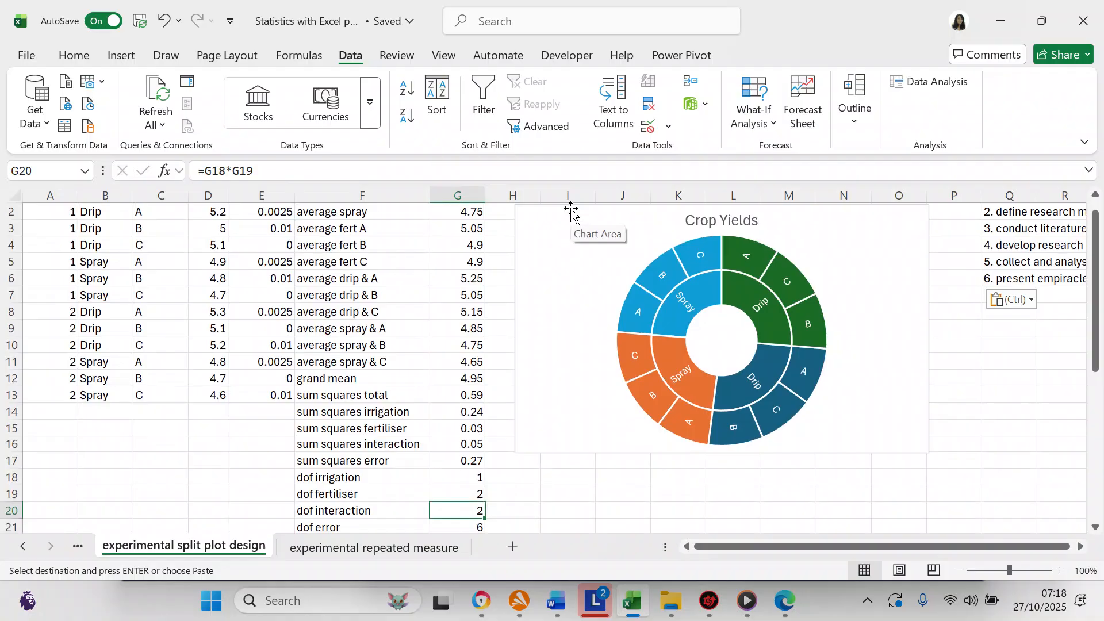
key(Down)
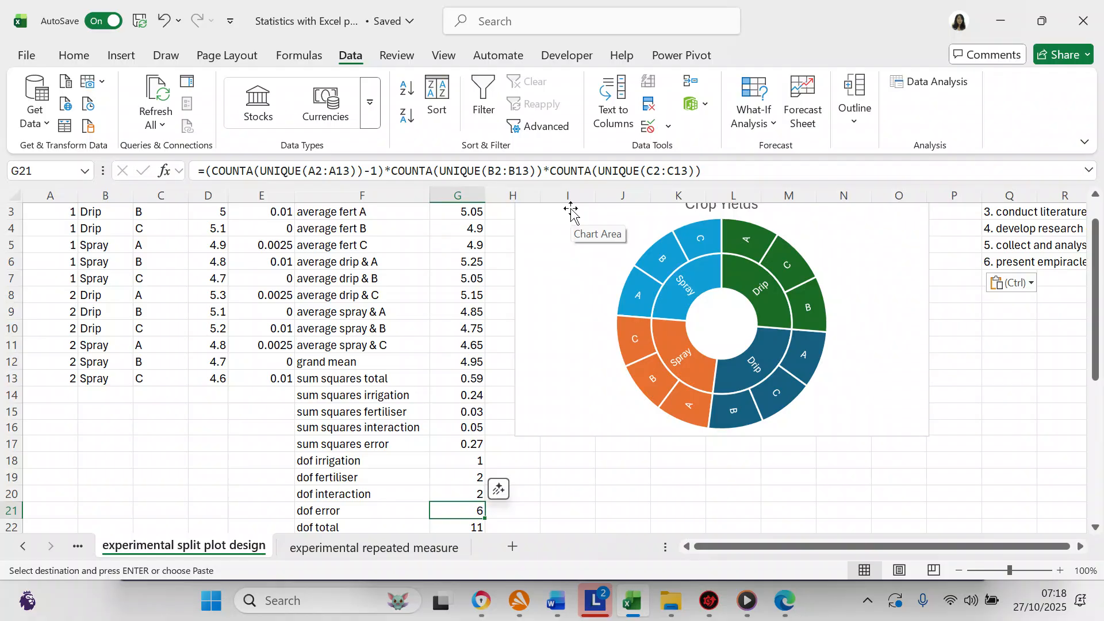
key(Down)
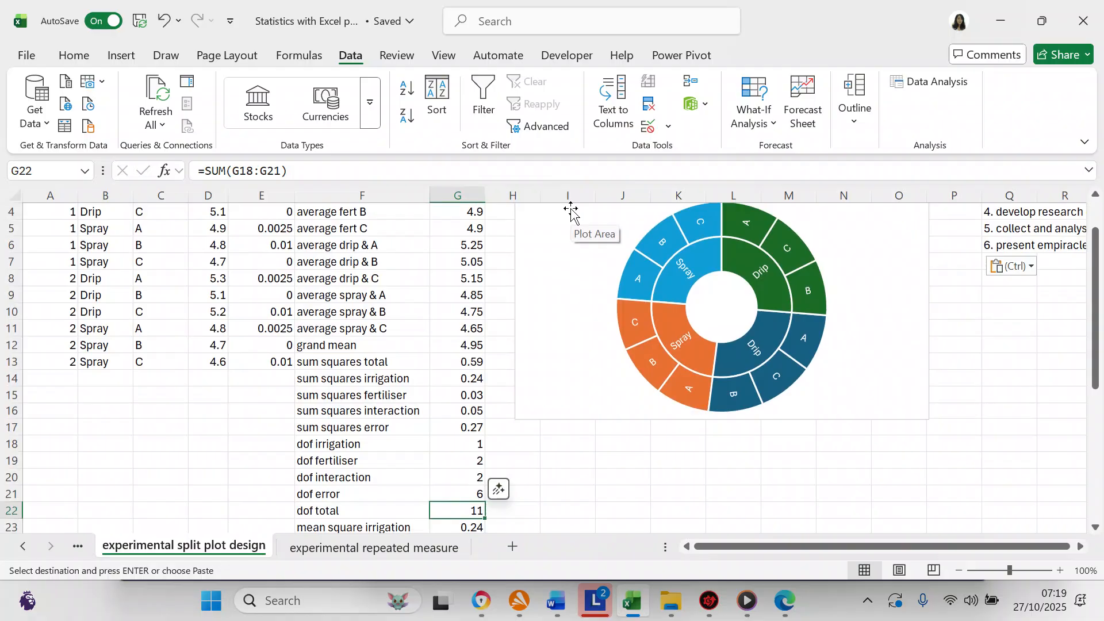
Examine the mean square formulas in G23:G26 for irrigation, fertiliser, interaction and error
key(Down)
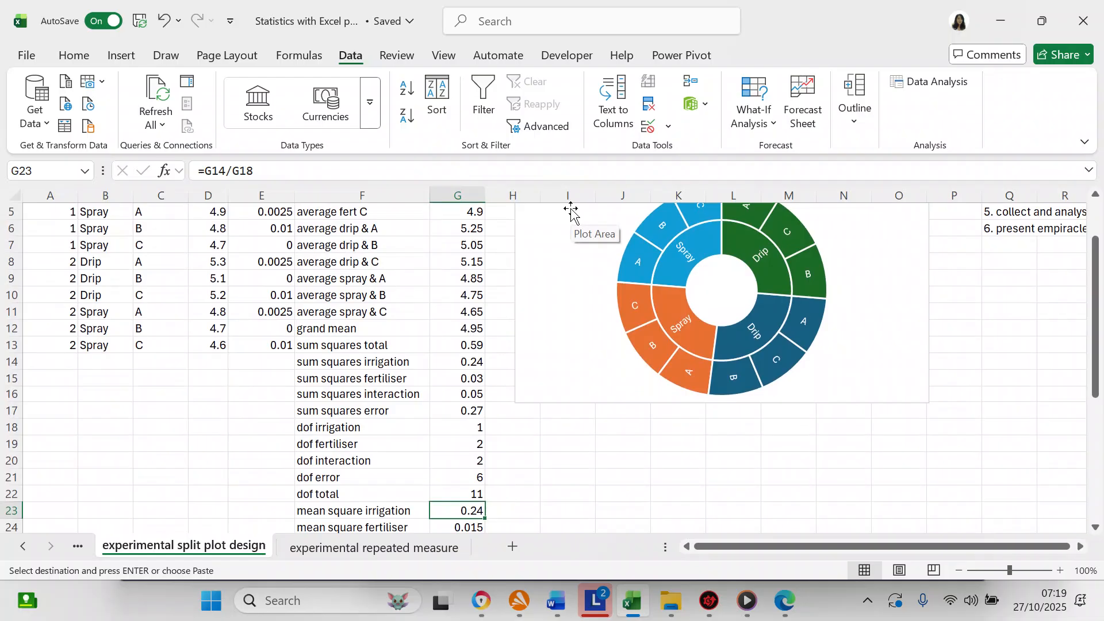
key(Down)
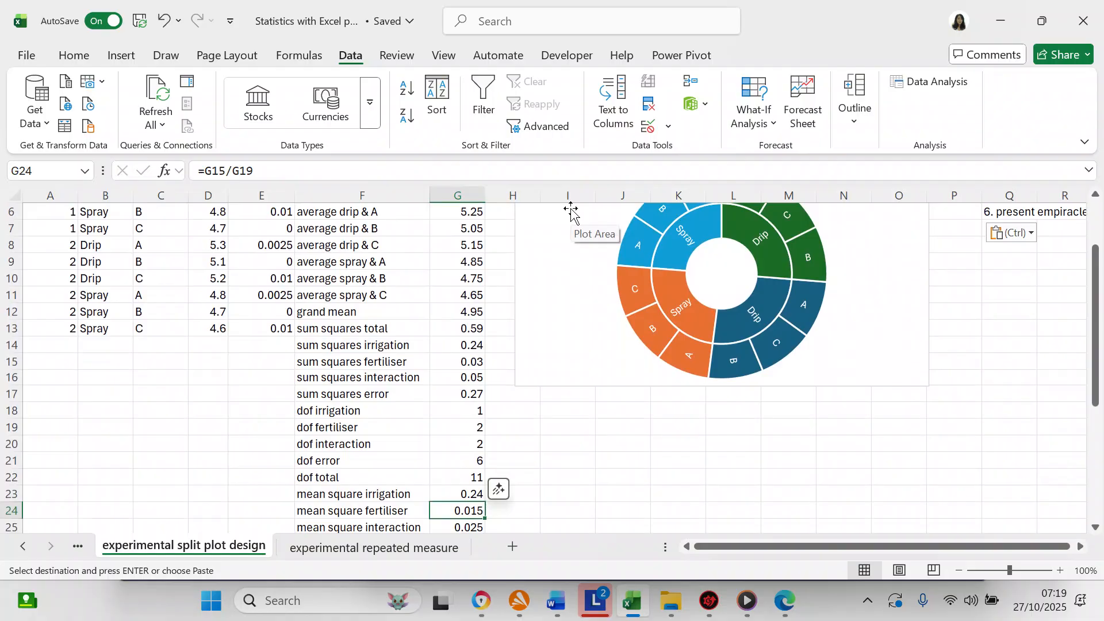
key(Down)
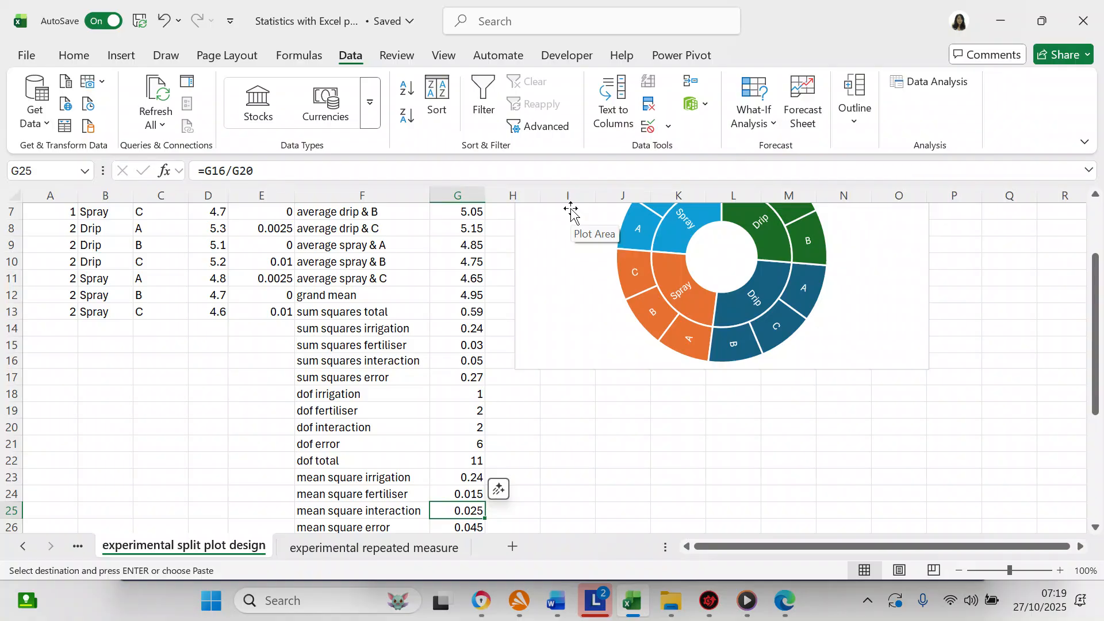
key(Down)
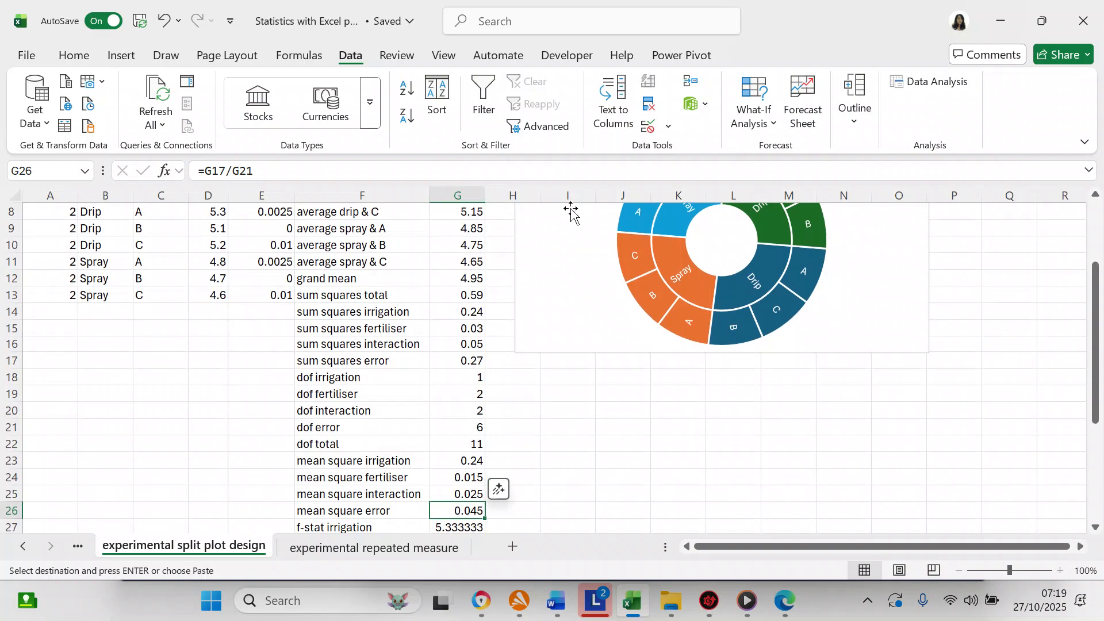
Review the F-statistic formulas in G27:G29 for irrigation, fertiliser and interaction
key(Down)
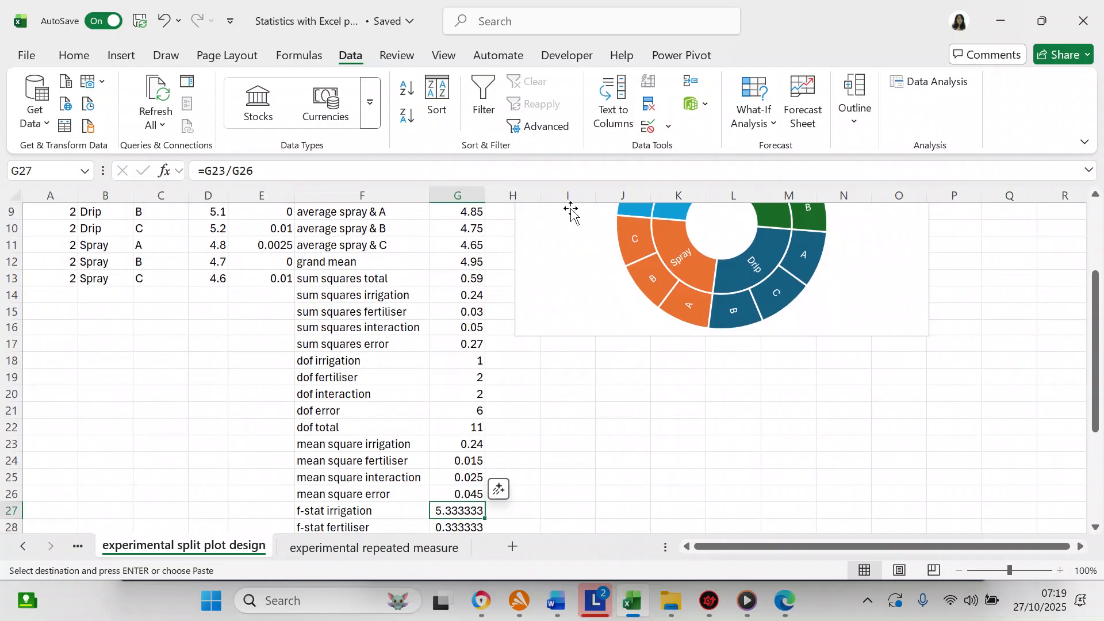
key(Down)
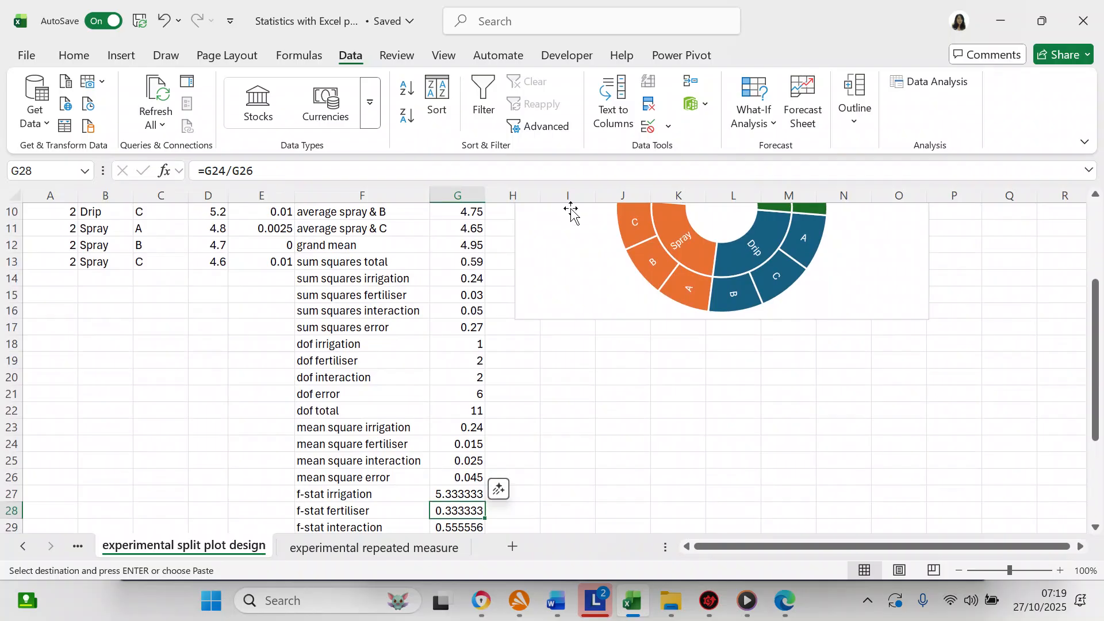
key(Down)
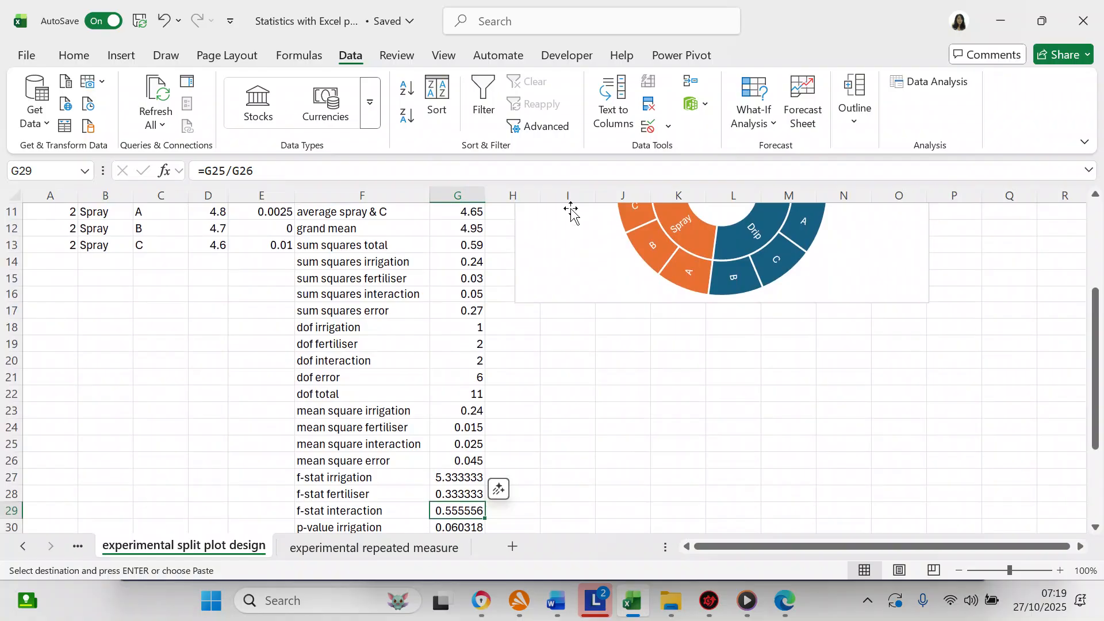
Inspect the F.DIST.RT p-value formulas in G30:G32 and the alpha level in G33
key(Down)
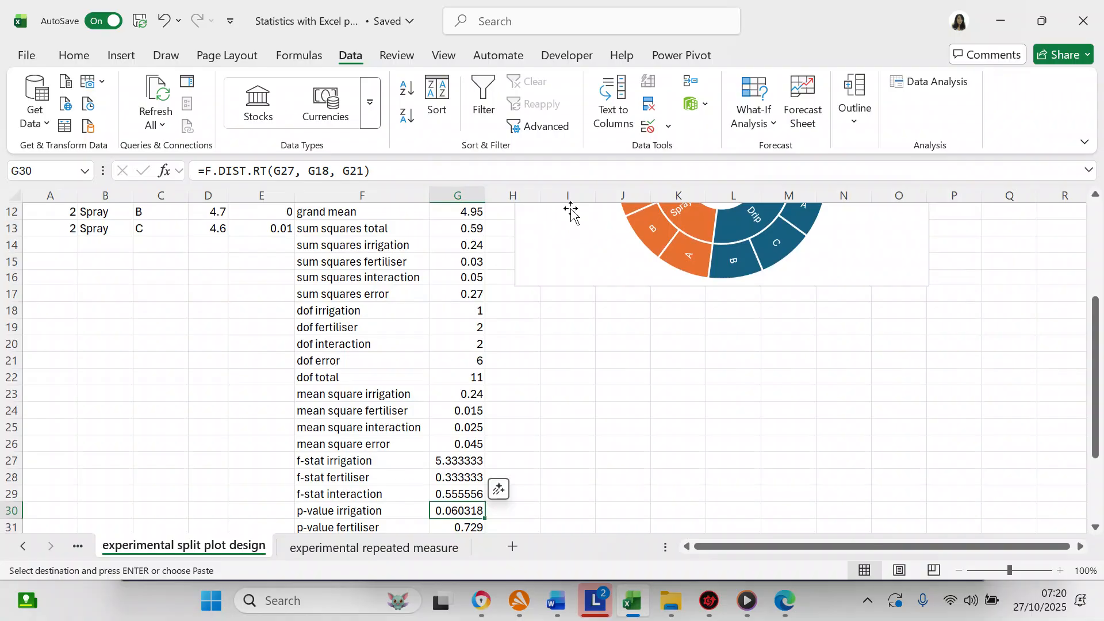
key(Down)
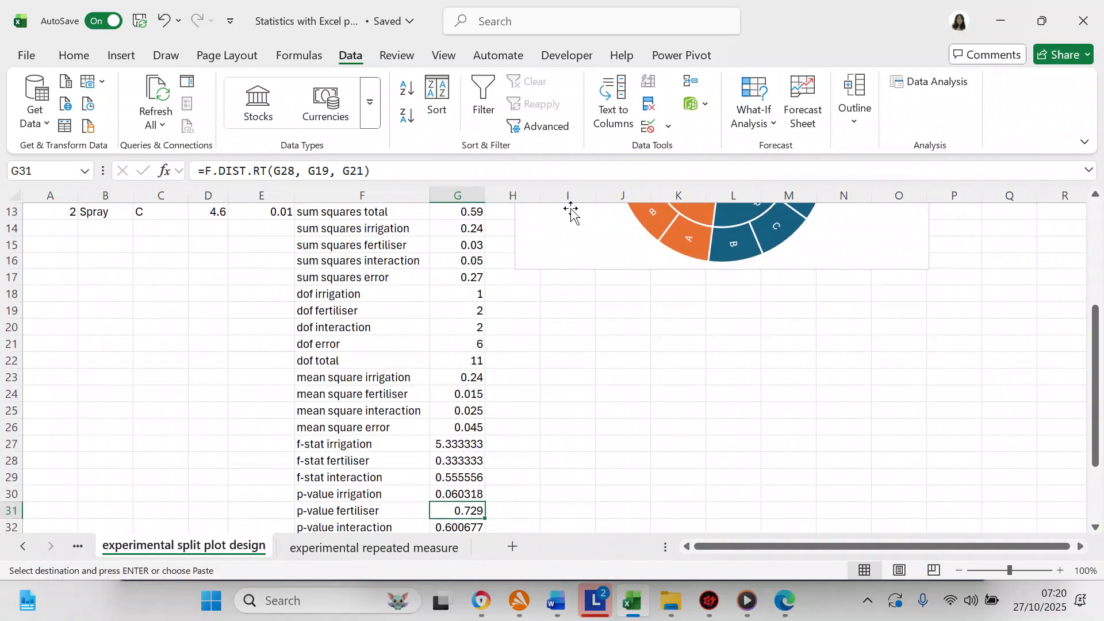
key(Down)
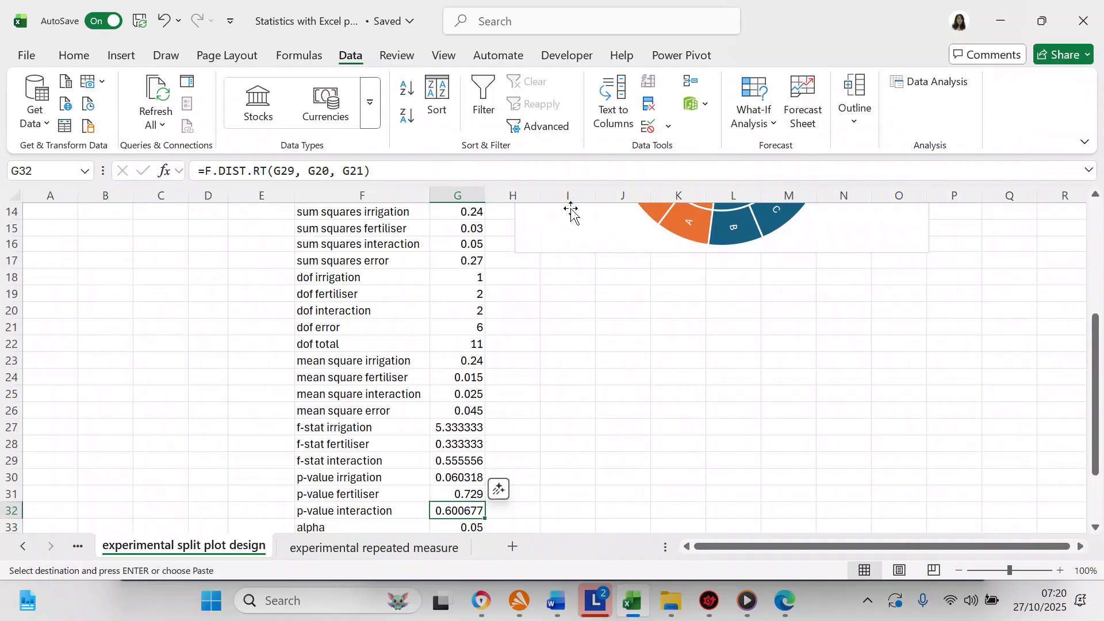
key(Down)
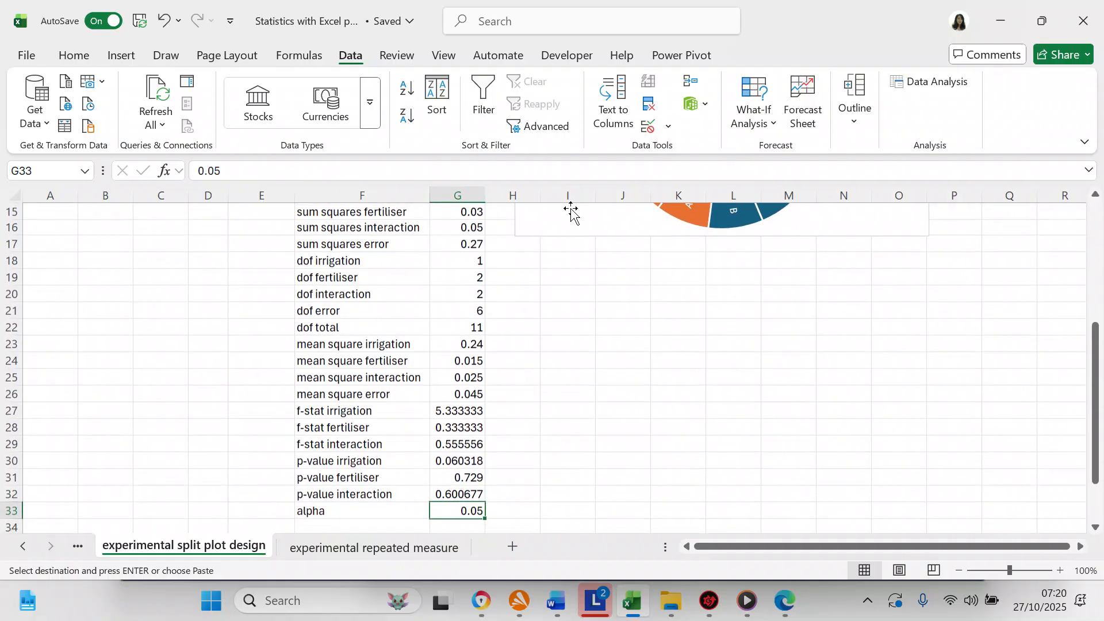
Review the IF interpretation formulas in G35:G37 for irrigation, fertiliser and interaction, and compare with the interaction p-value in G32
key(Down)
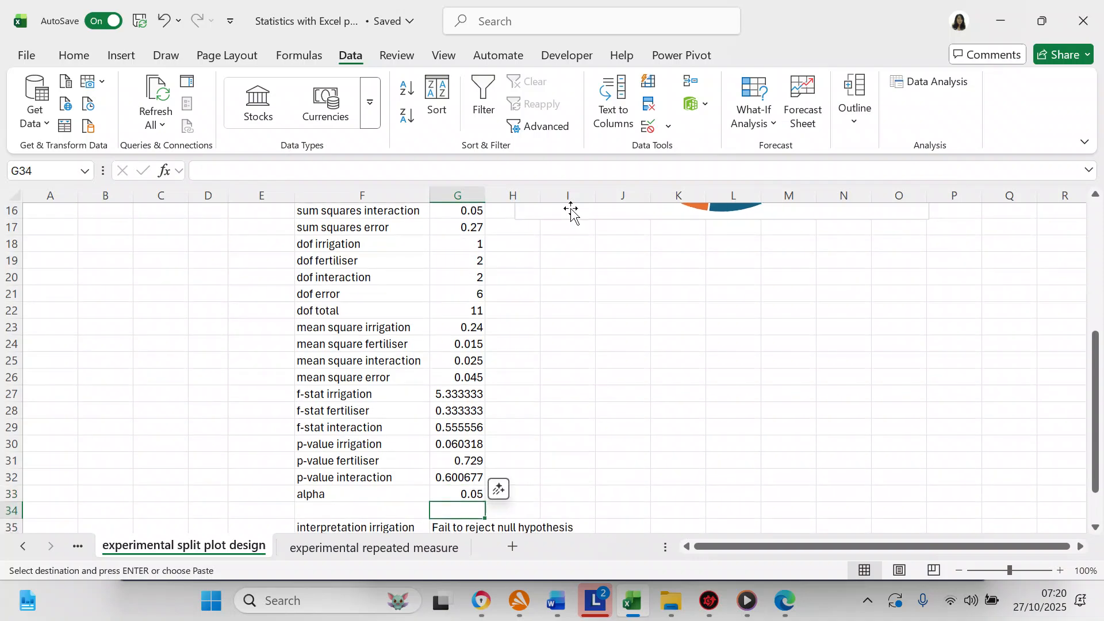
key(Down)
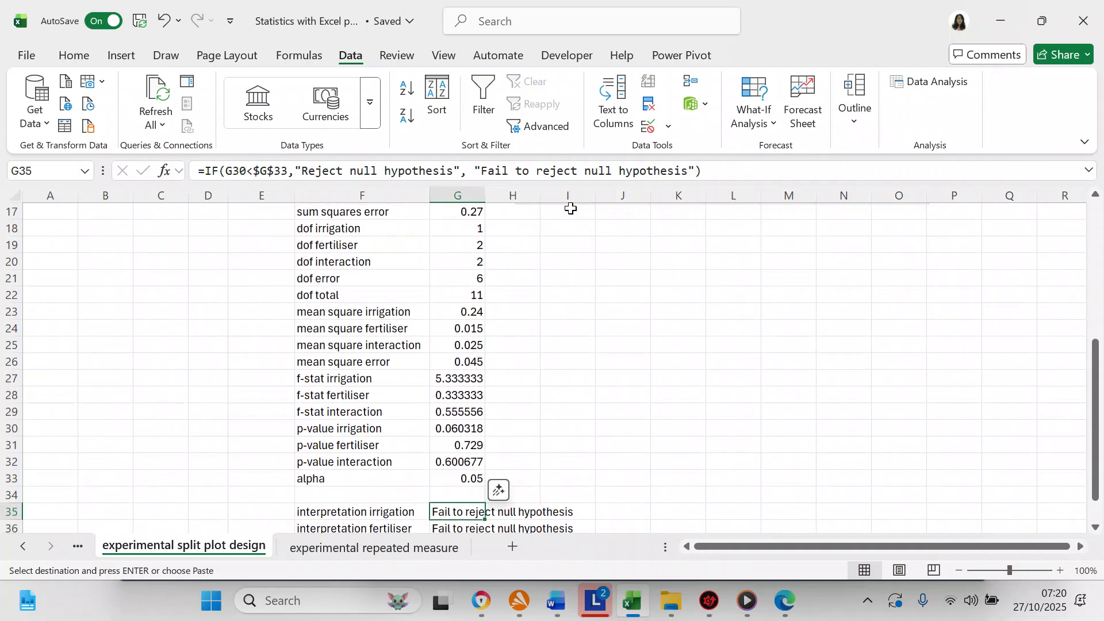
key(Down)
key(Down)
key(Down)
key(Up)
key(Up)
key(Up)
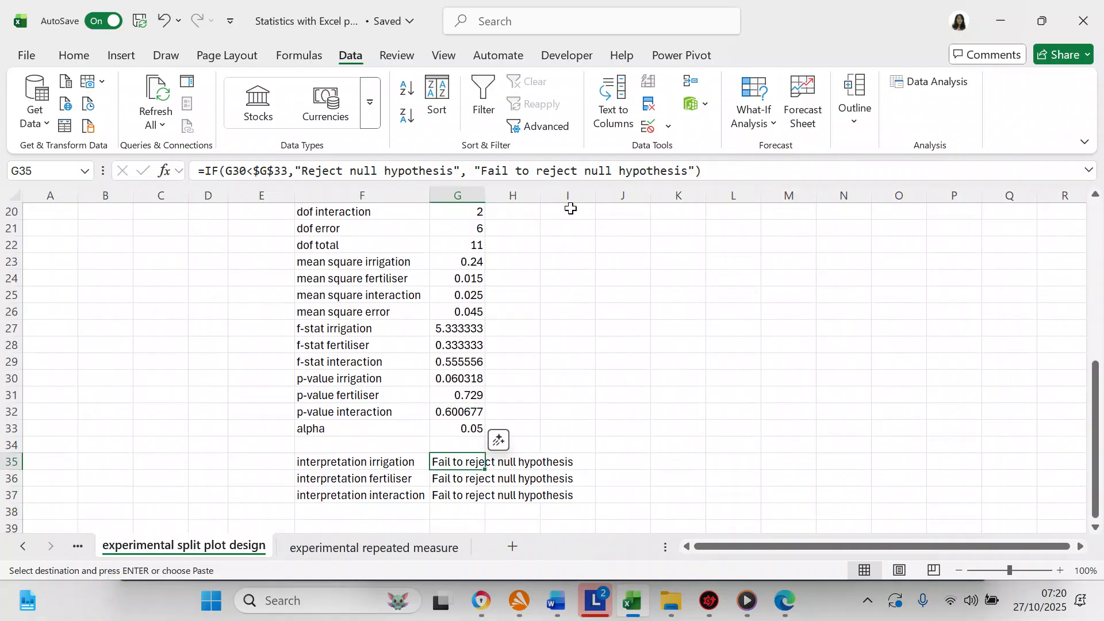
key(Down)
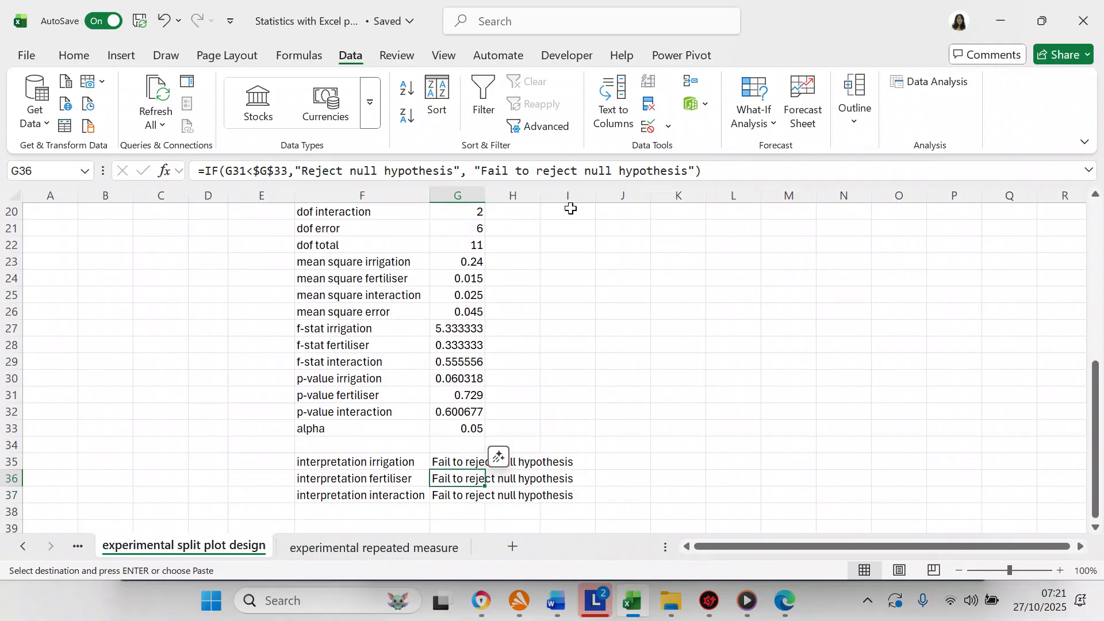
key(Down)
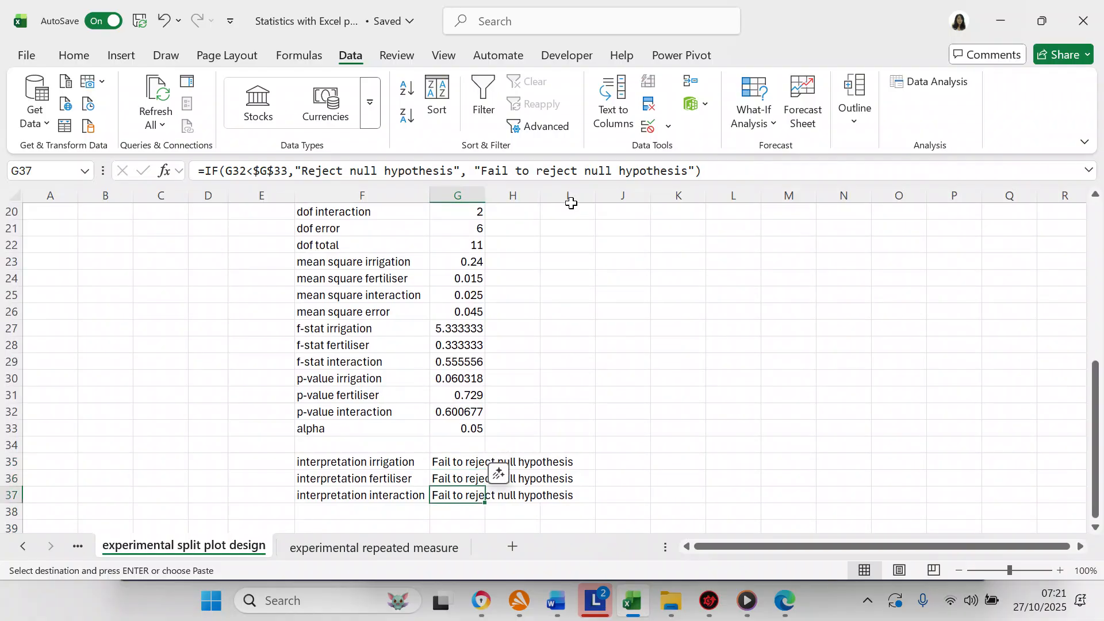
click(478, 412)
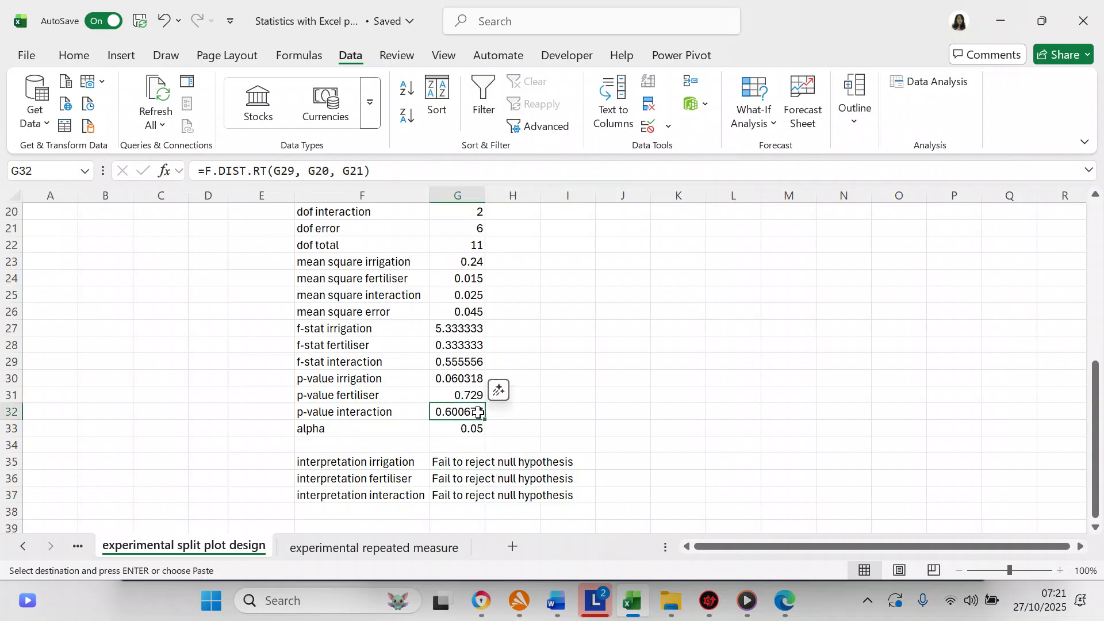
click(448, 495)
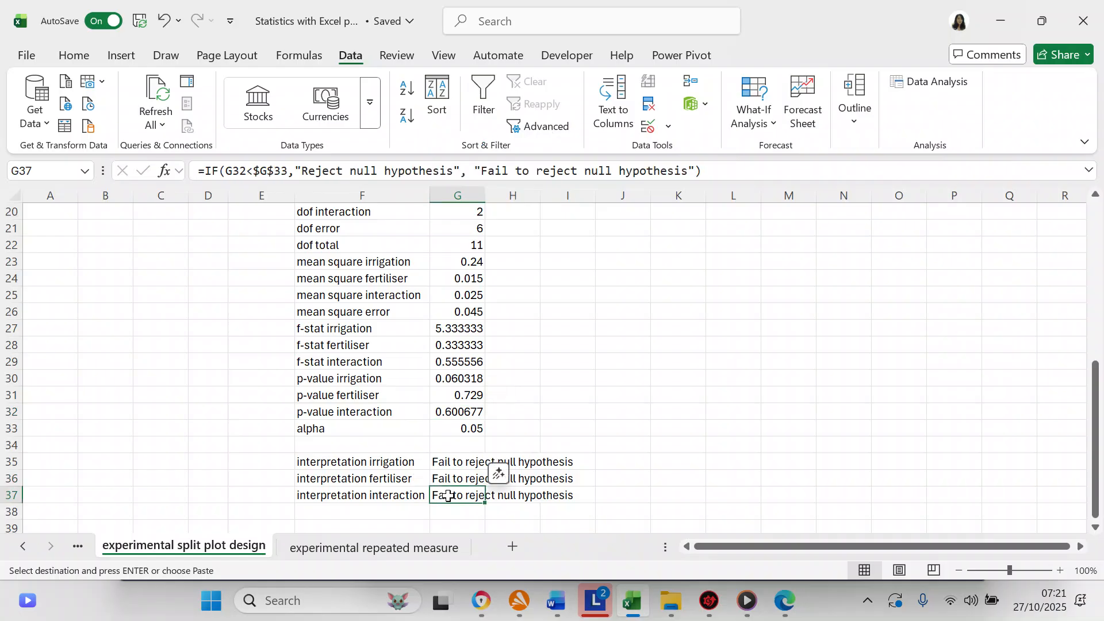
Select the Block, Irrigation, Fertiliser and Yield data with headers in A1:D13
drag(1096, 509, 1081, 58)
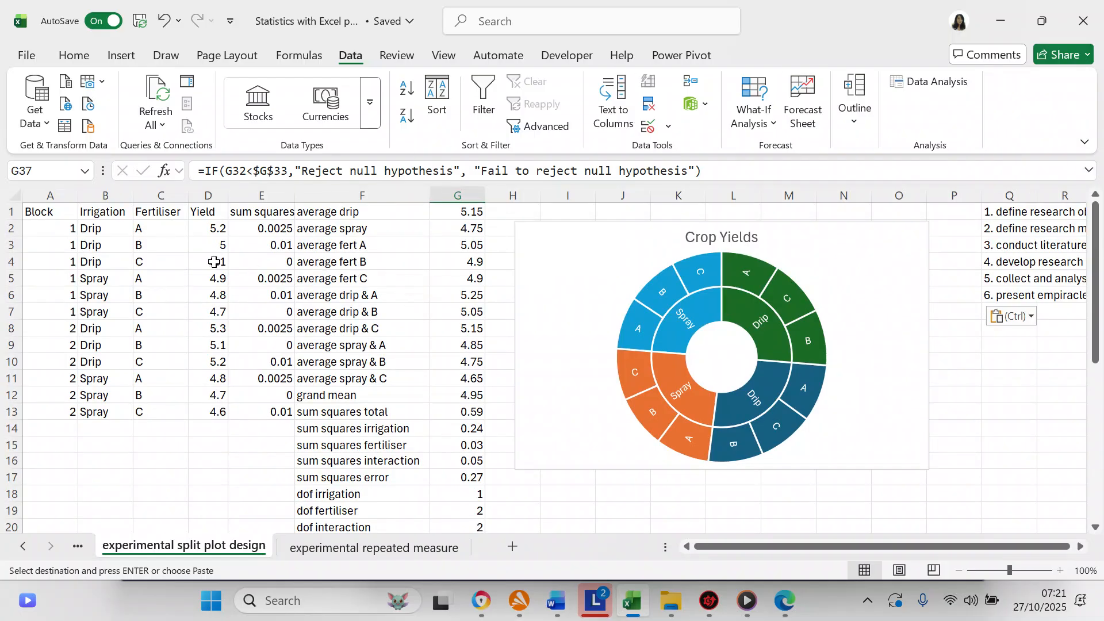
click(41, 215)
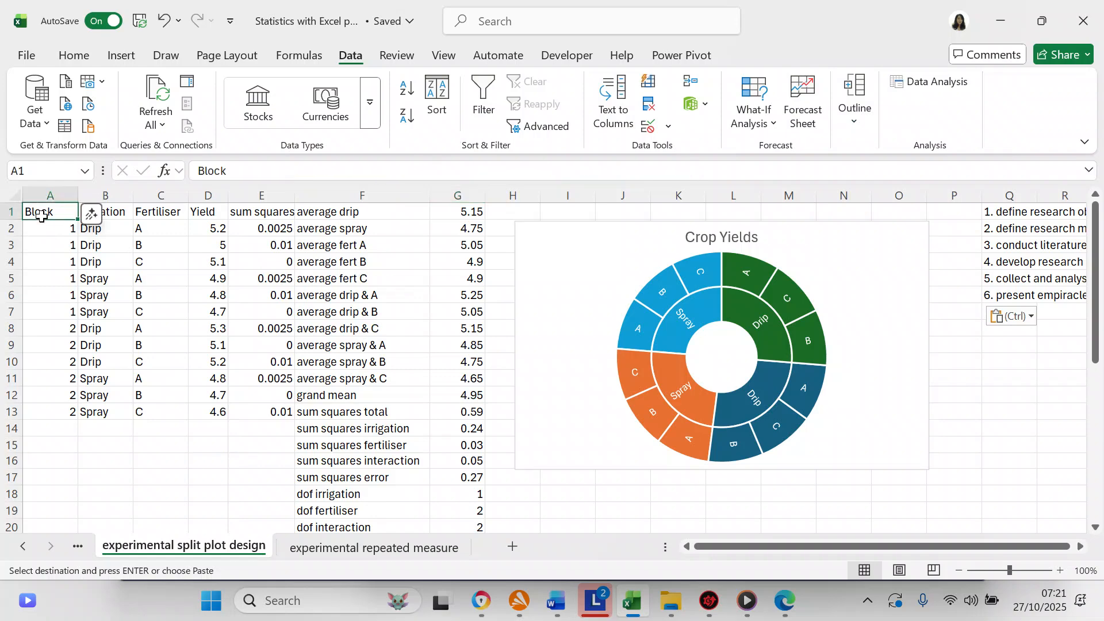
key(shift+Right)
key(shift+Right)
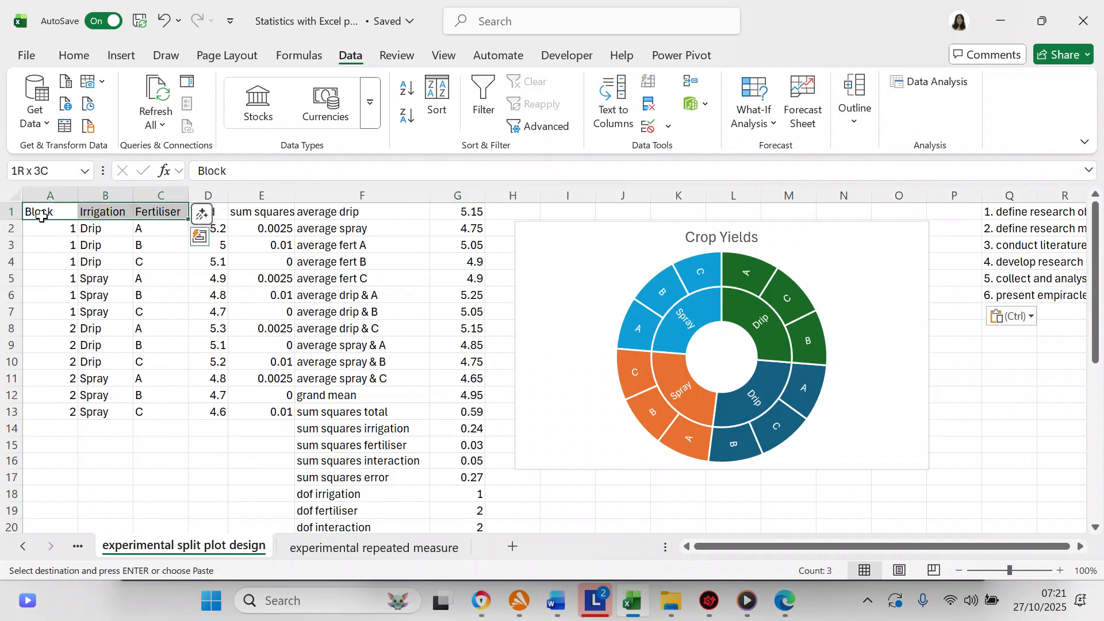
key(shift+Right)
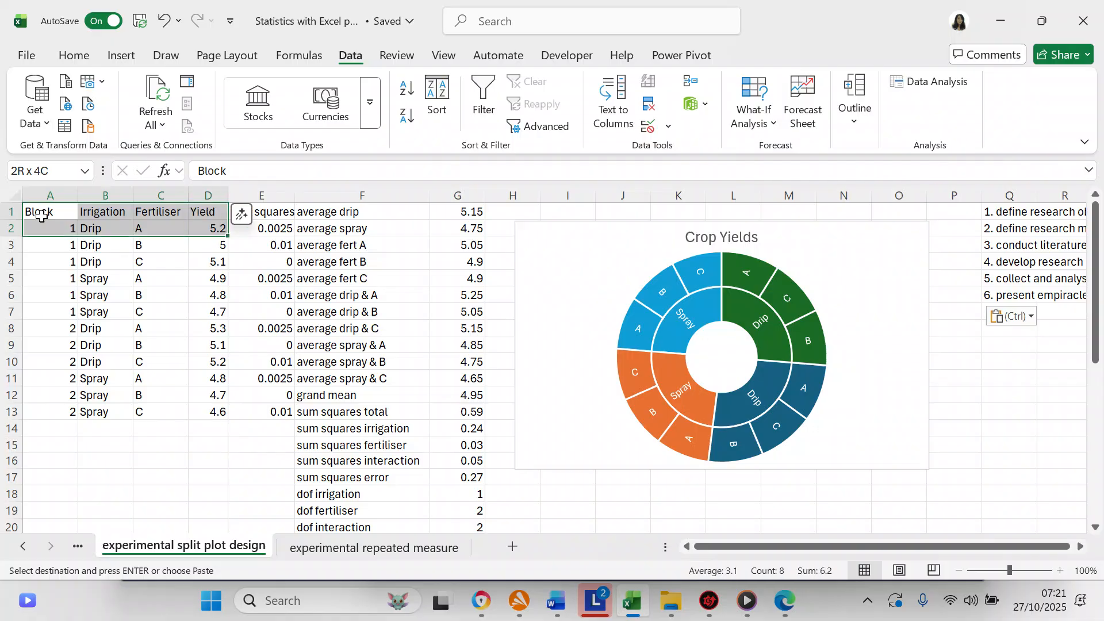
key(shift+Down)
key(shift+Down)
key(shift+Down)
key(shift+Down)
key(shift+Down)
key(shift+Down)
key(shift+Down)
key(shift+Down)
key(shift+Down)
key(shift+Down)
key(shift+Down)
key(shift+Down)
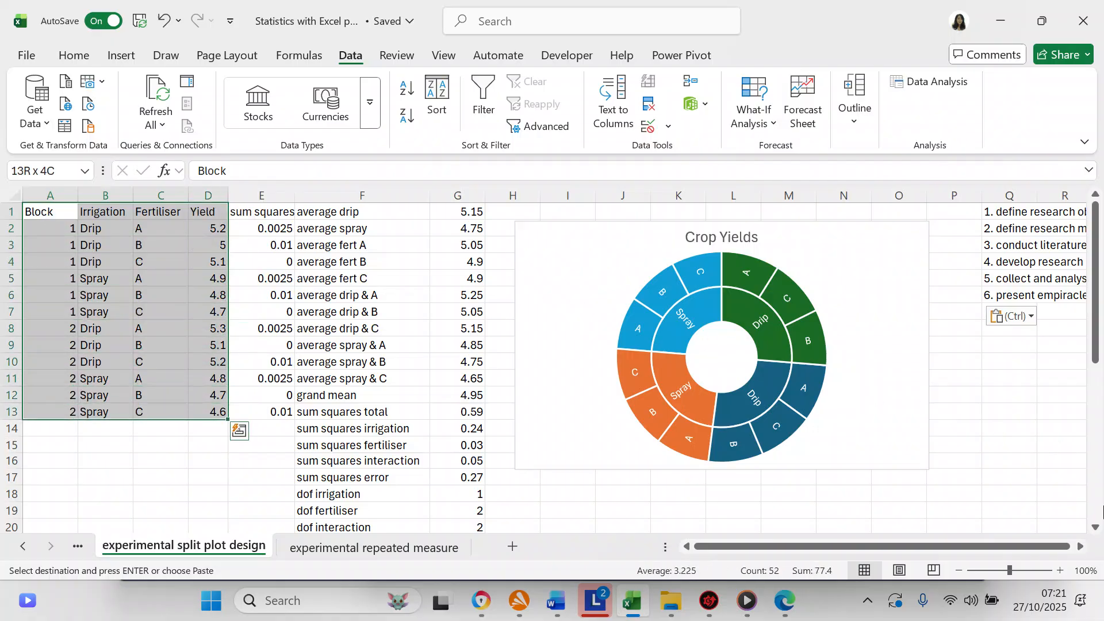
Start inserting a chart from the selected crop data and show the full list of chart types
scroll(1095, 532, down, 11)
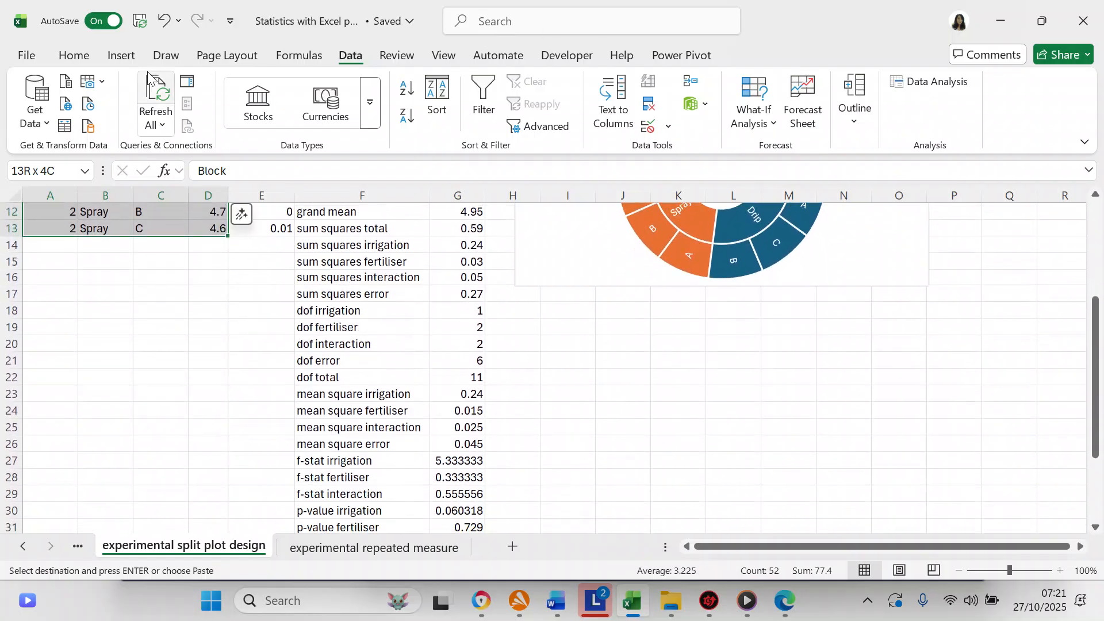
click(117, 57)
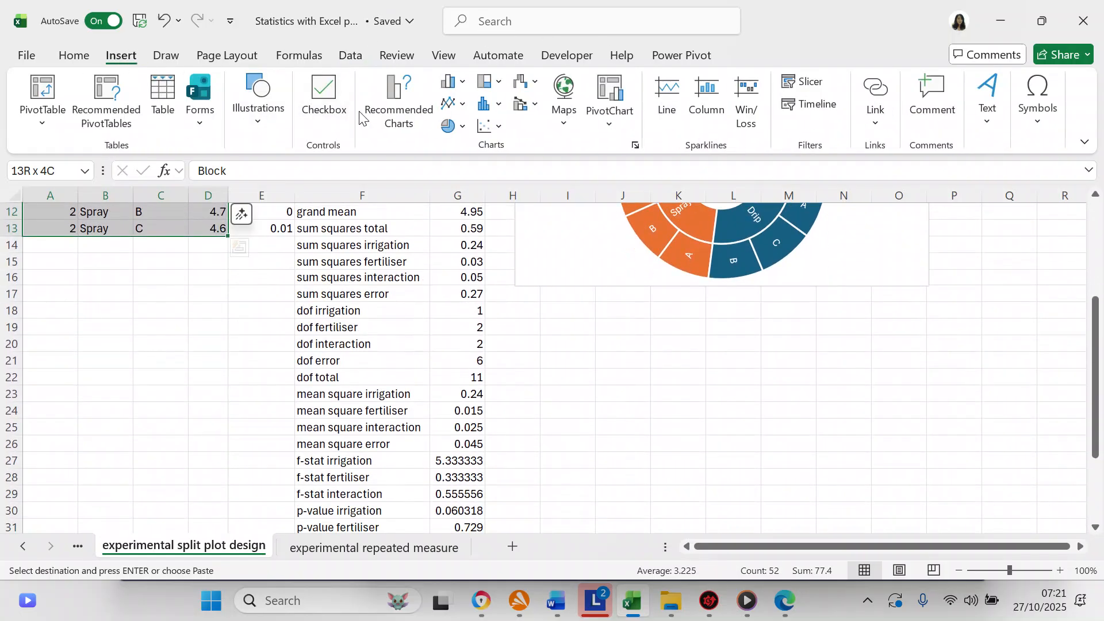
click(397, 92)
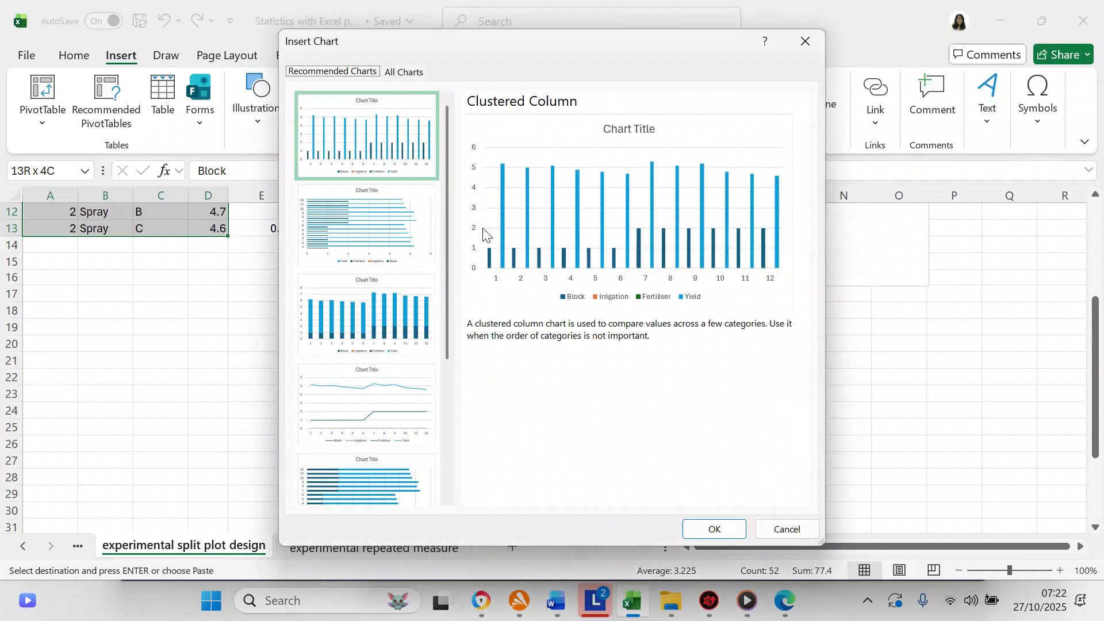
drag(448, 311, 454, 234)
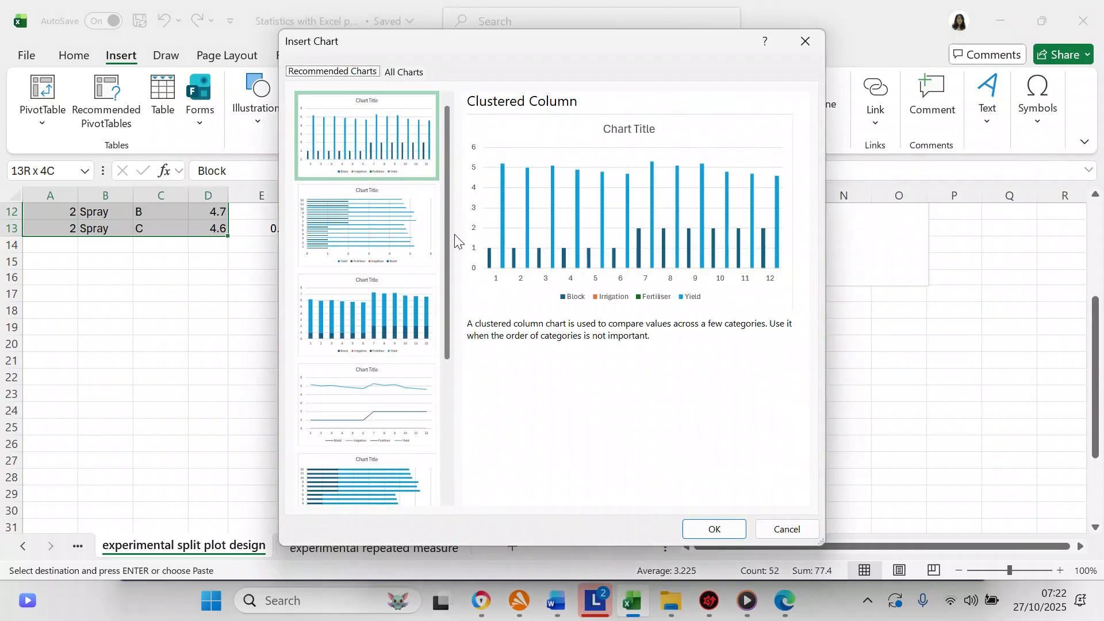
click(396, 73)
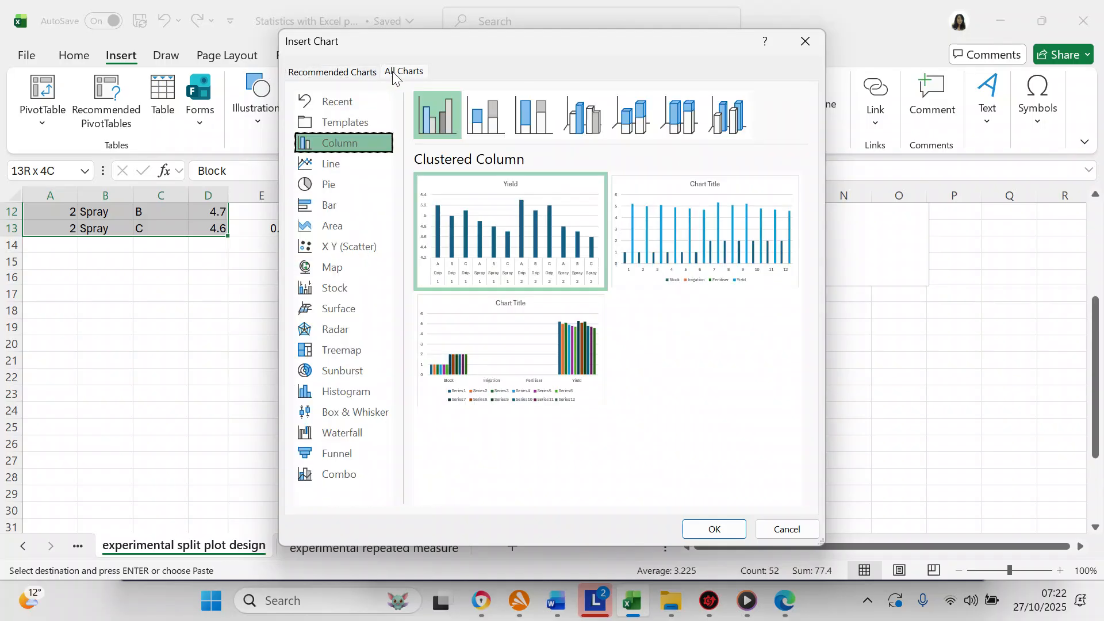
Preview the Line, Combo, Funnel, Waterfall, Box & Whisker, Histogram and Sunburst chart types for the crop data
click(331, 166)
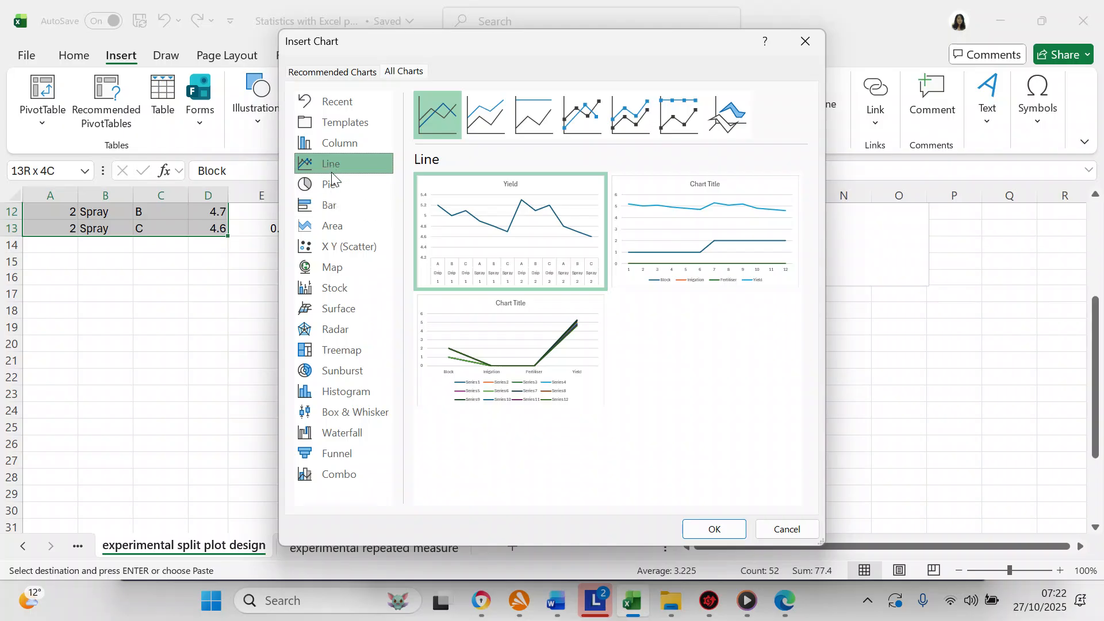
click(339, 471)
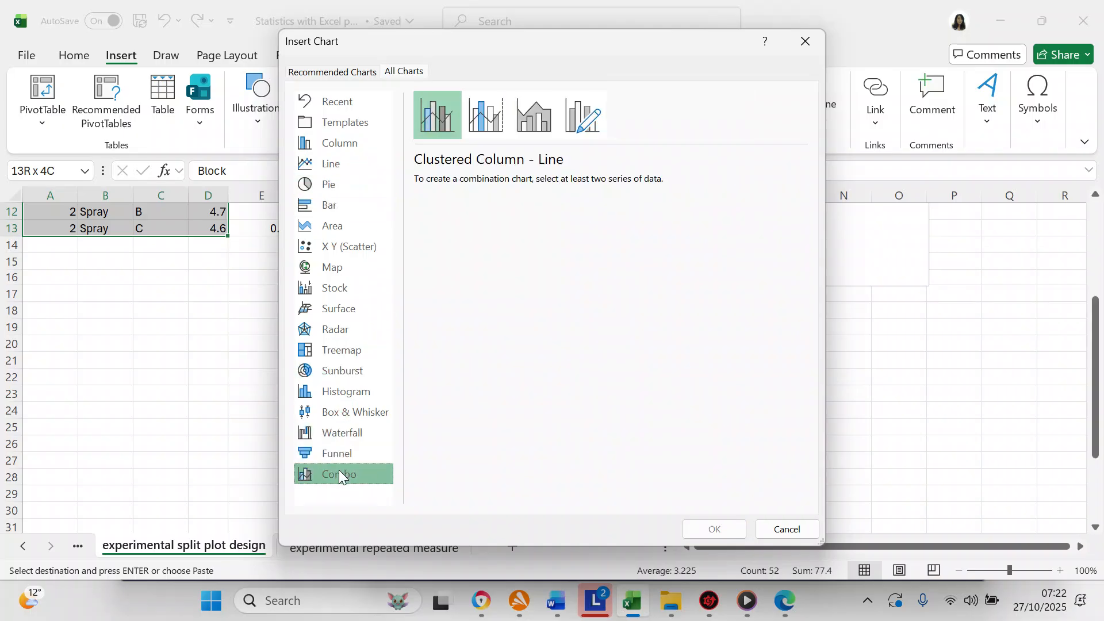
click(337, 456)
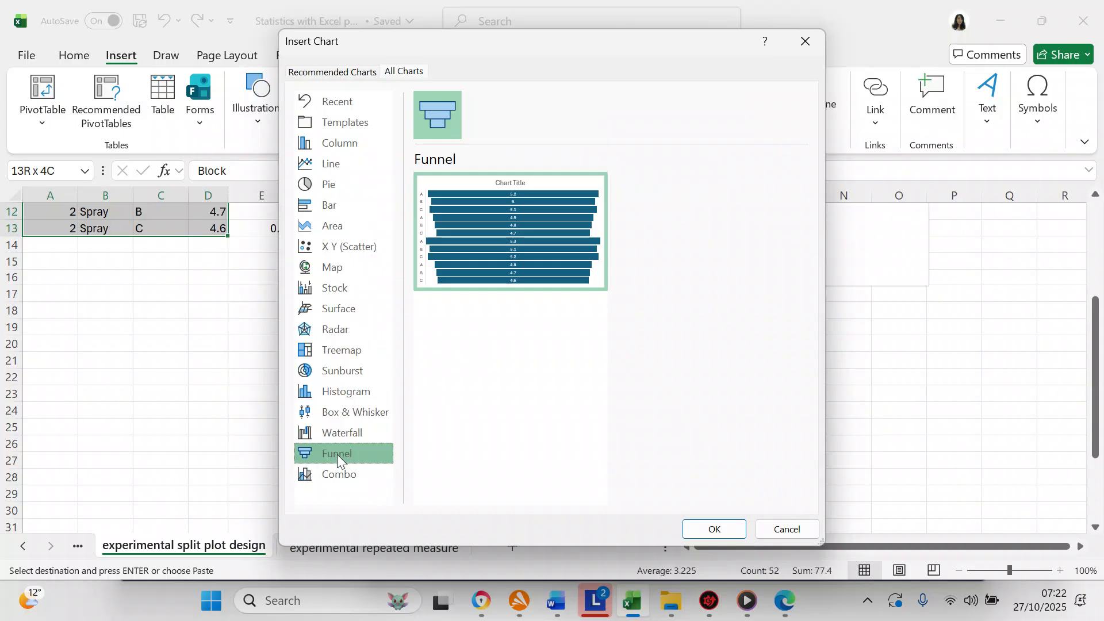
click(335, 433)
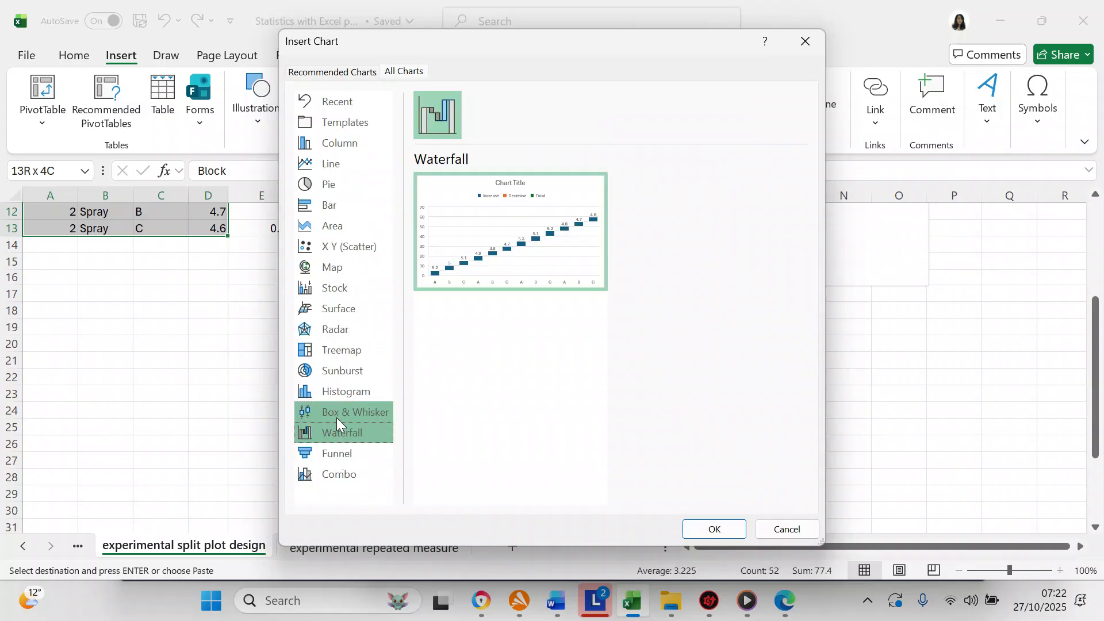
click(337, 413)
click(337, 387)
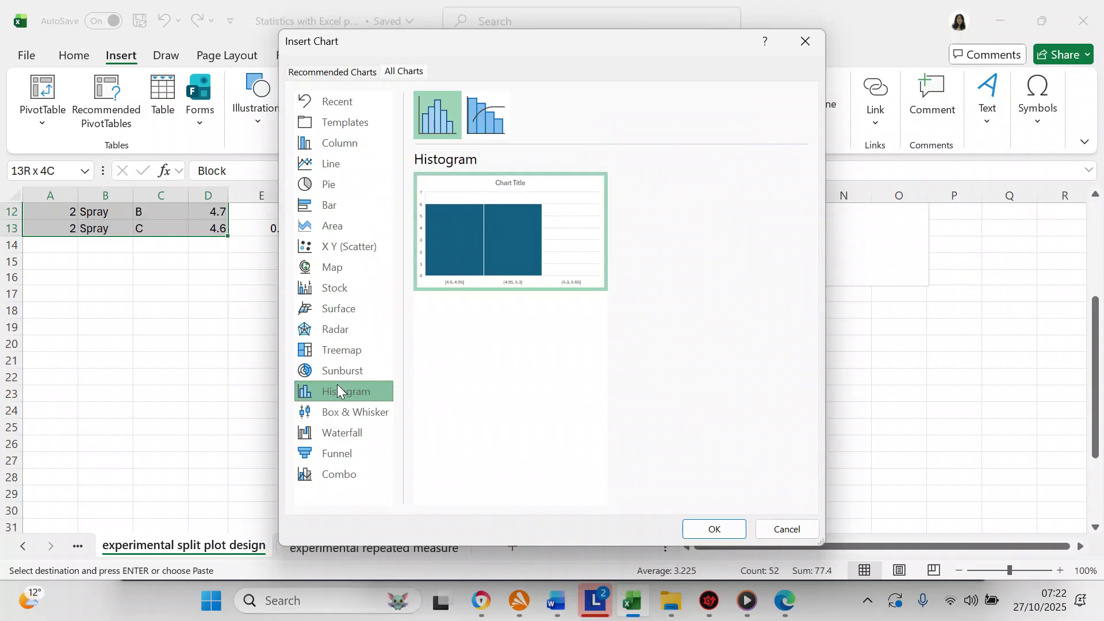
click(336, 375)
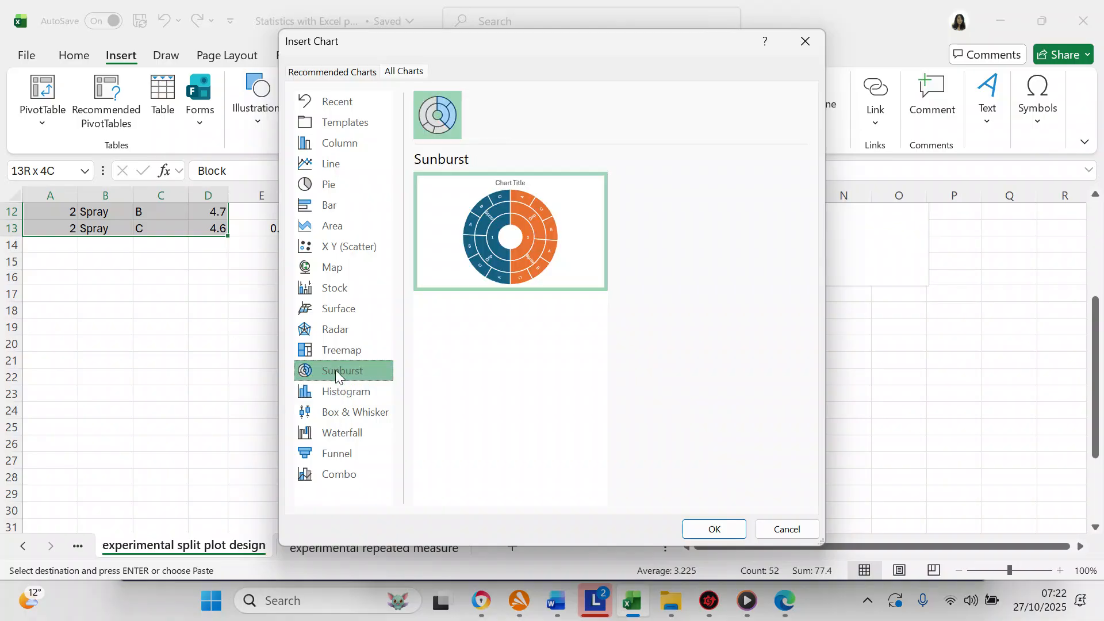
Insert a Box and Whisker chart of the selected data and place it directly below the sunburst chart, beside column G
click(337, 412)
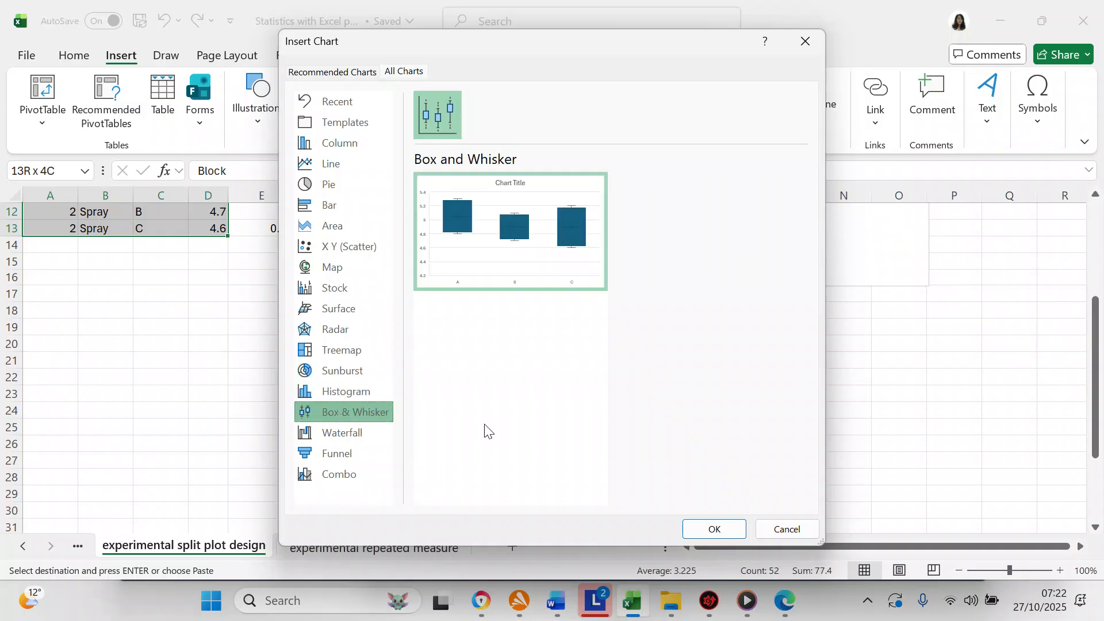
click(726, 530)
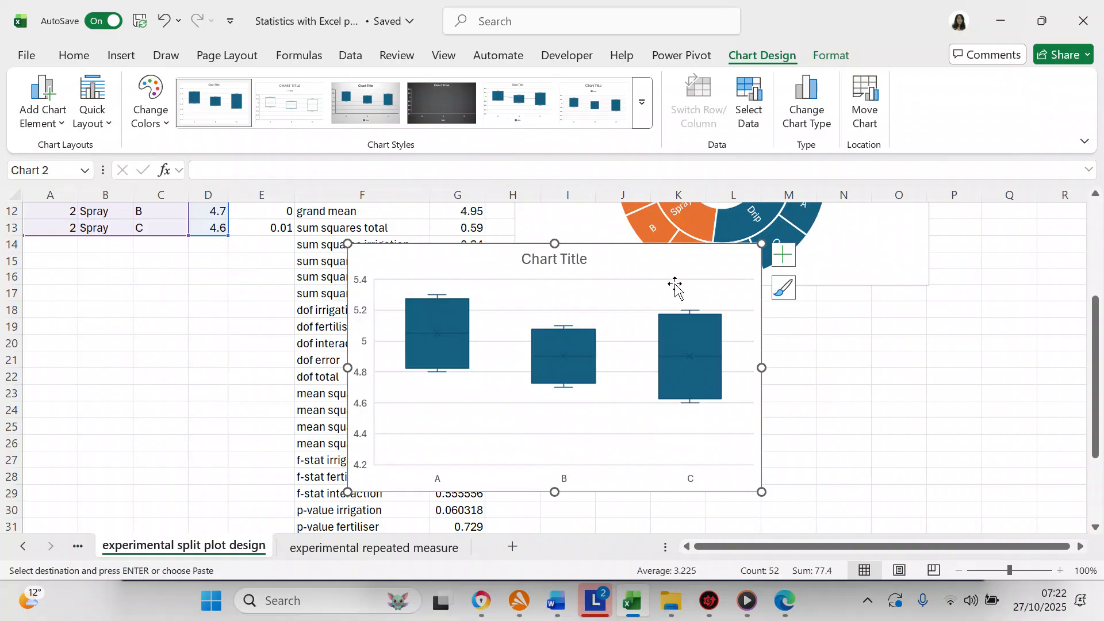
drag(675, 271, 844, 345)
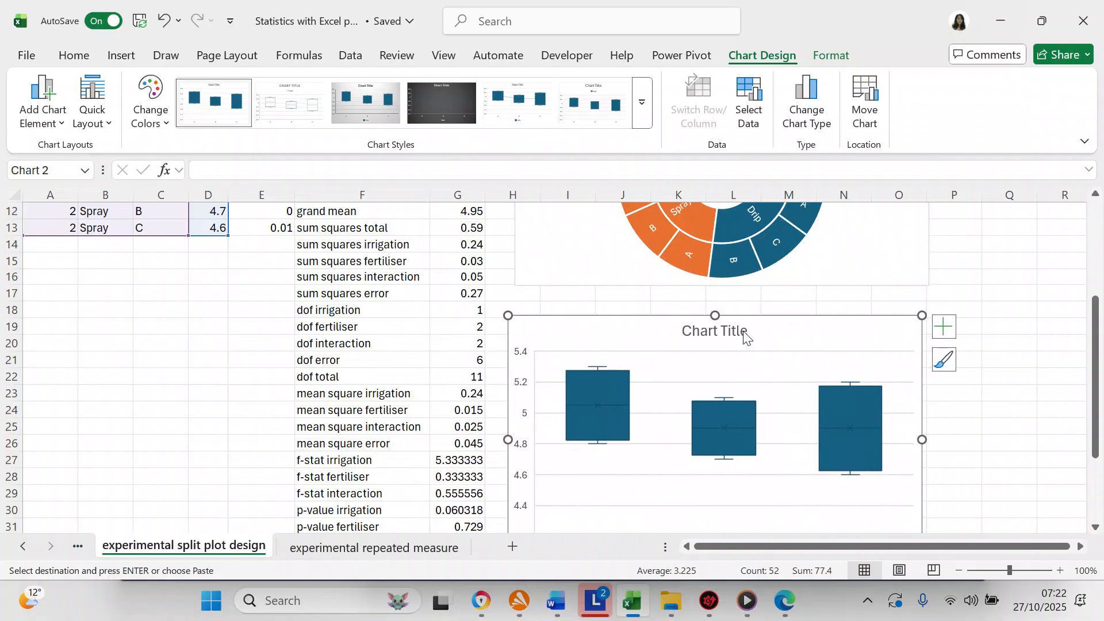
Change the box and whisker chart's title to "Crop Yields" and close the title formatting options
double_click(745, 336)
click(747, 334)
key(BackSpace)
key(BackSpace)
key(BackSpace)
key(BackSpace)
key(BackSpace)
key(BackSpace)
key(BackSpace)
key(BackSpace)
key(BackSpace)
key(BackSpace)
key(BackSpace)
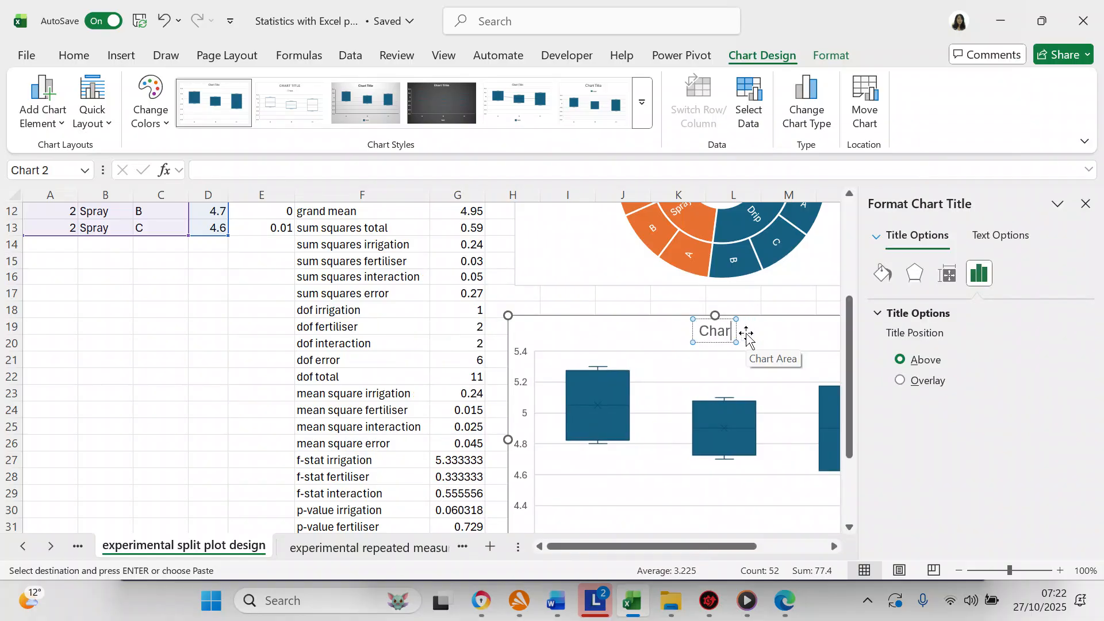
text(C)
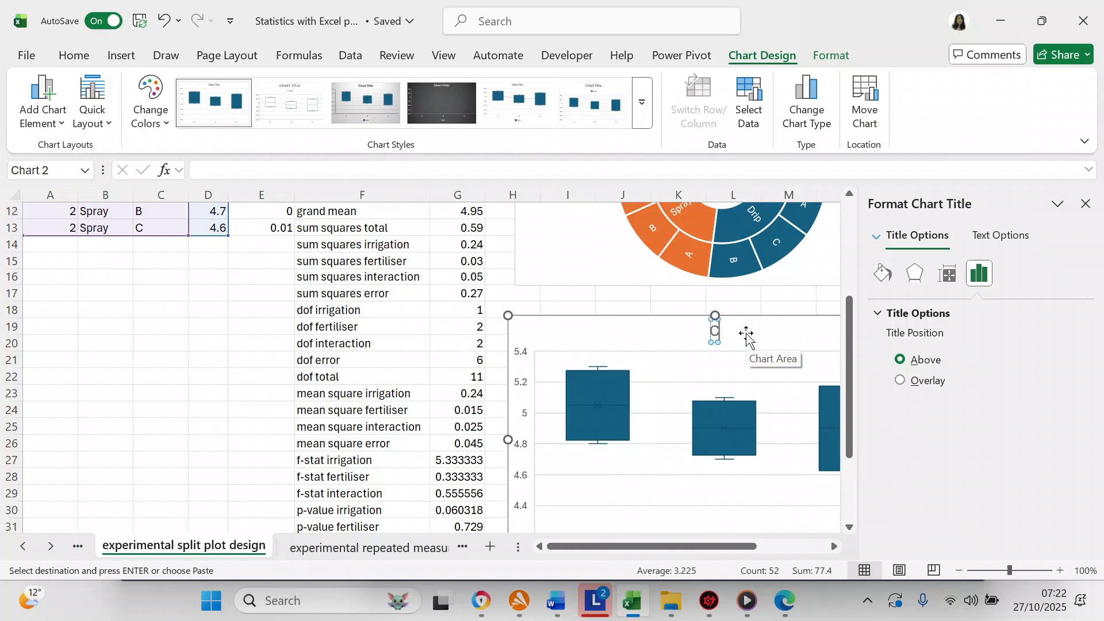
text(rop Yields)
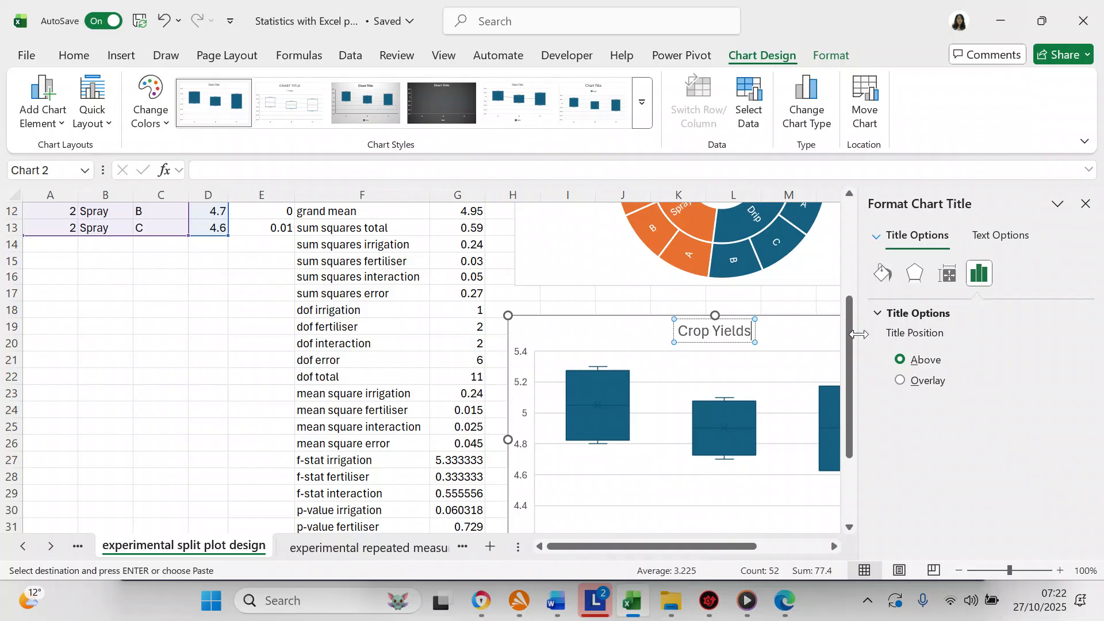
click(1085, 204)
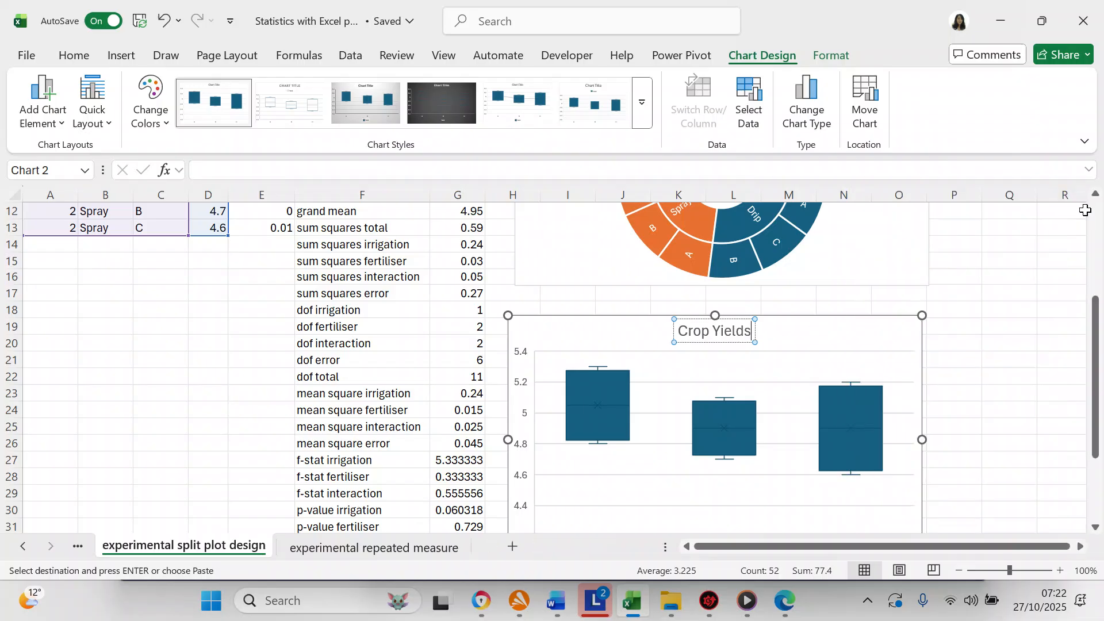
Look over the whole box and whisker chart, deselect it and return to the data at the start of the sheet
drag(1093, 348, 1098, 391)
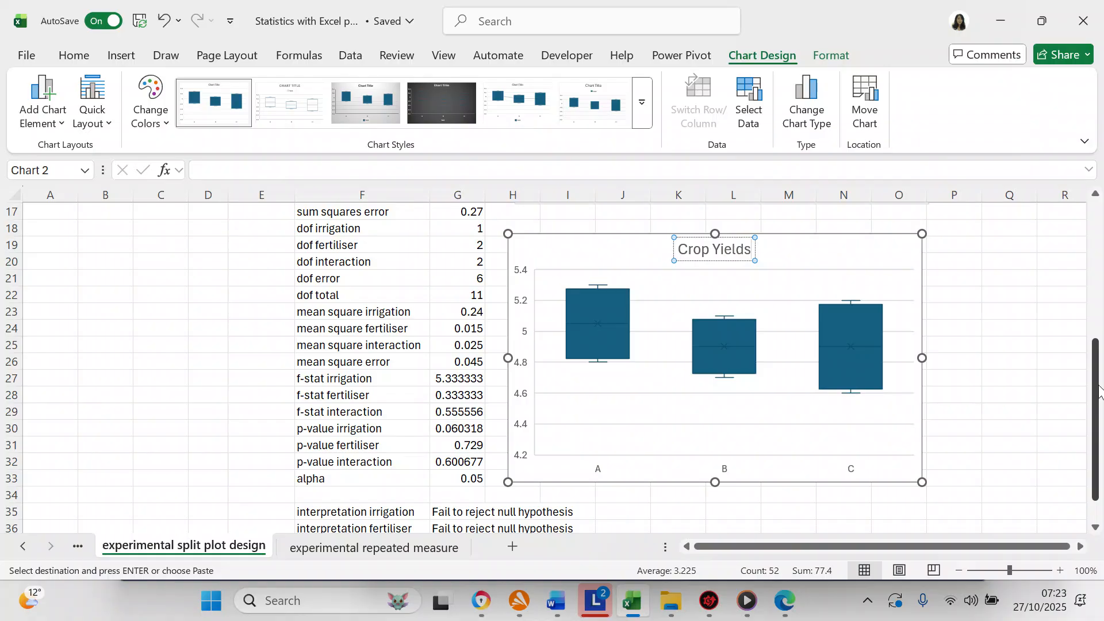
click(1047, 446)
drag(1096, 434, 1067, 67)
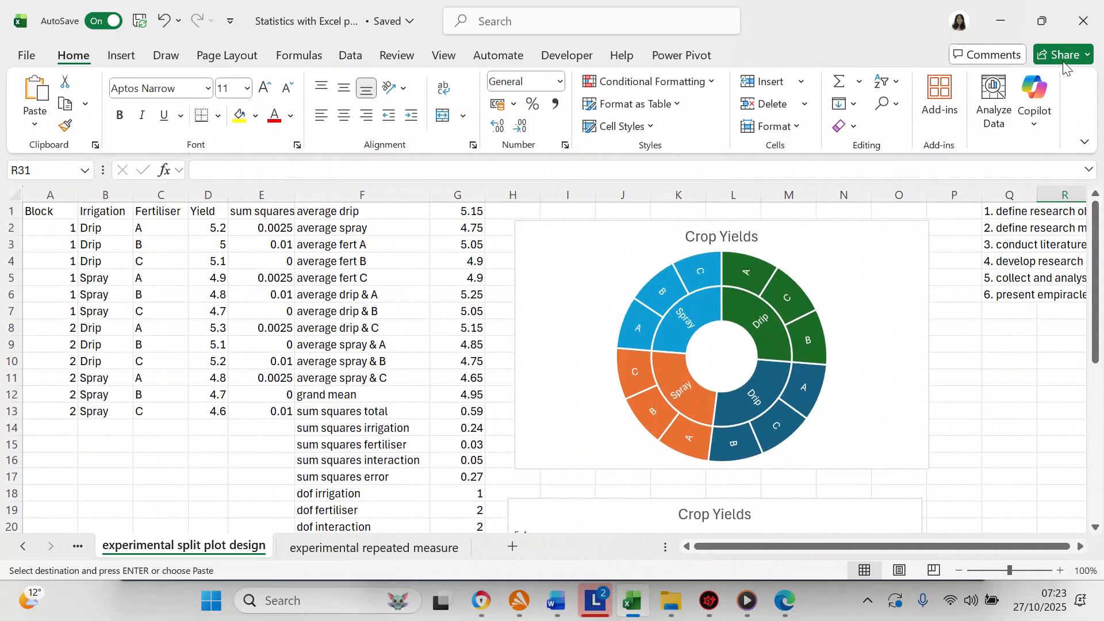